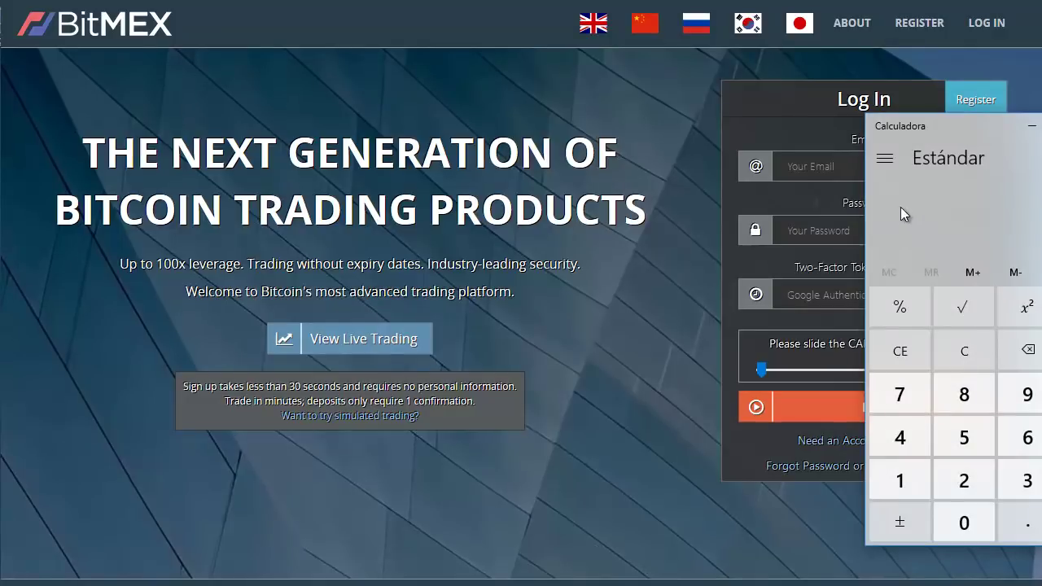
Calculate 100 times 100 in the calculator, then close it
left_click_drag(942, 124, 576, 106)
type("10")
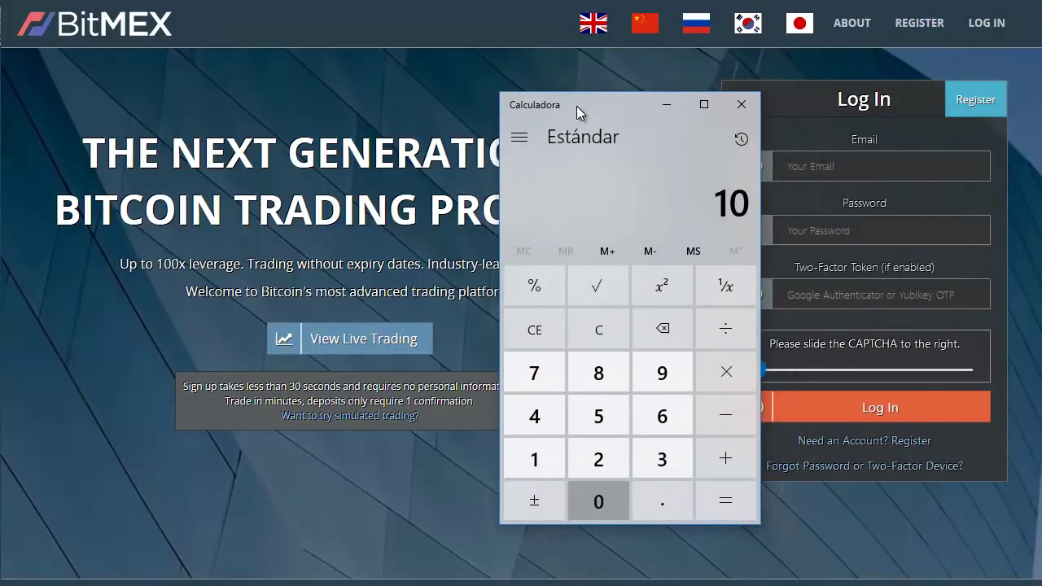
type("0*100")
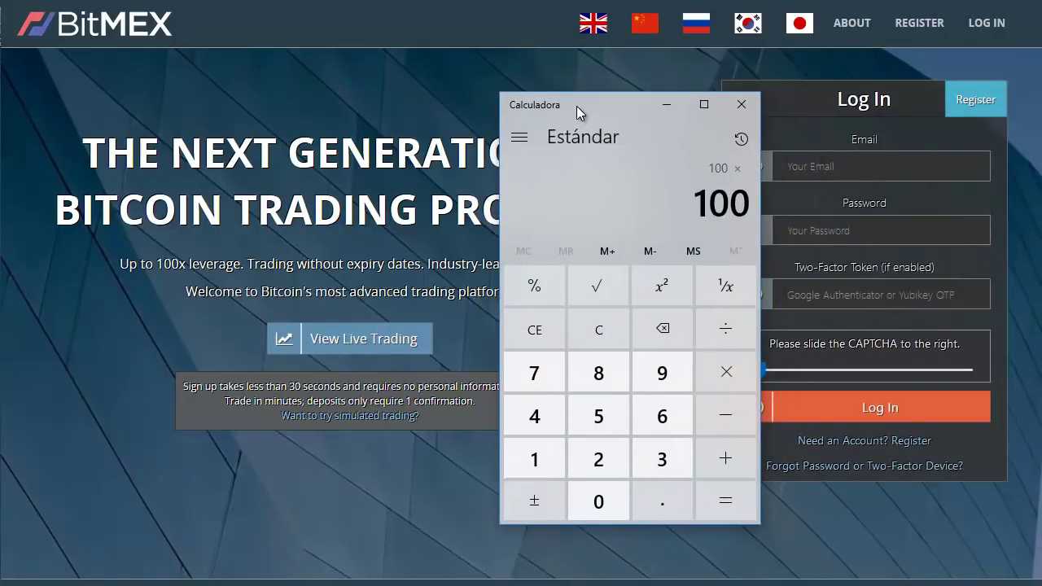
key("Return")
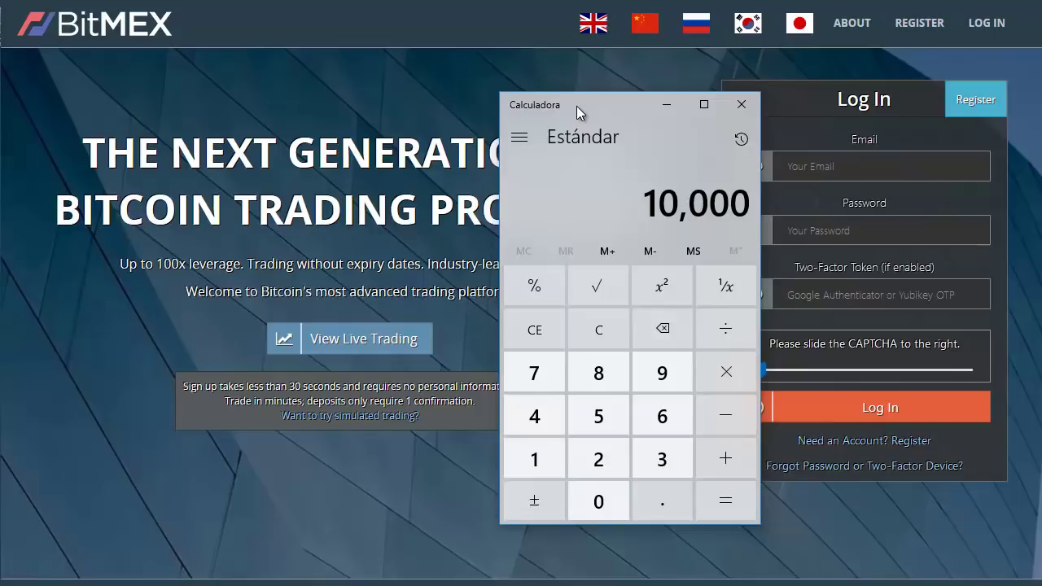
left_click(740, 105)
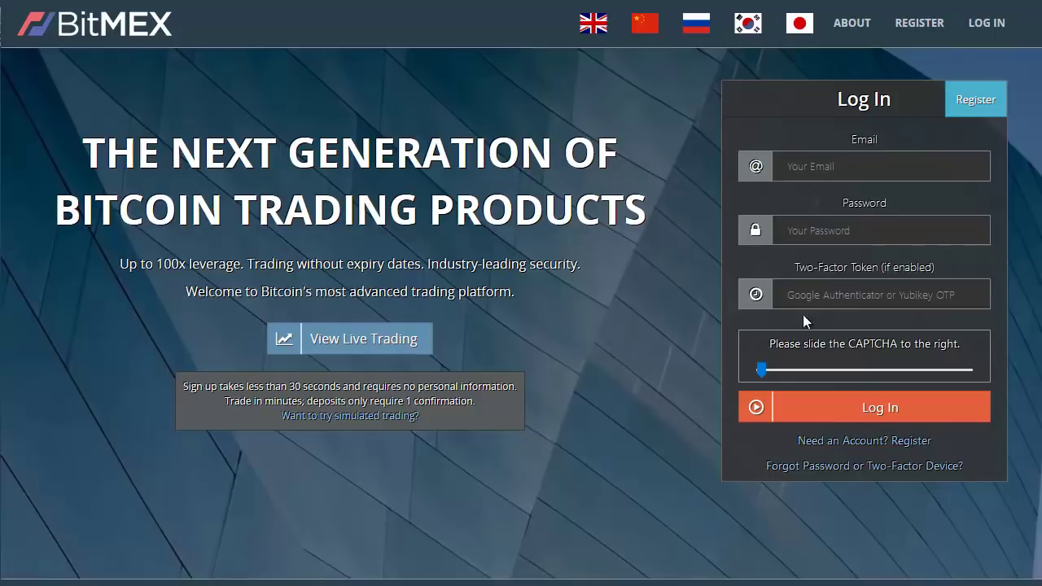
Open the account registration form and enter "tu email" as the email along with an account password
left_click(919, 24)
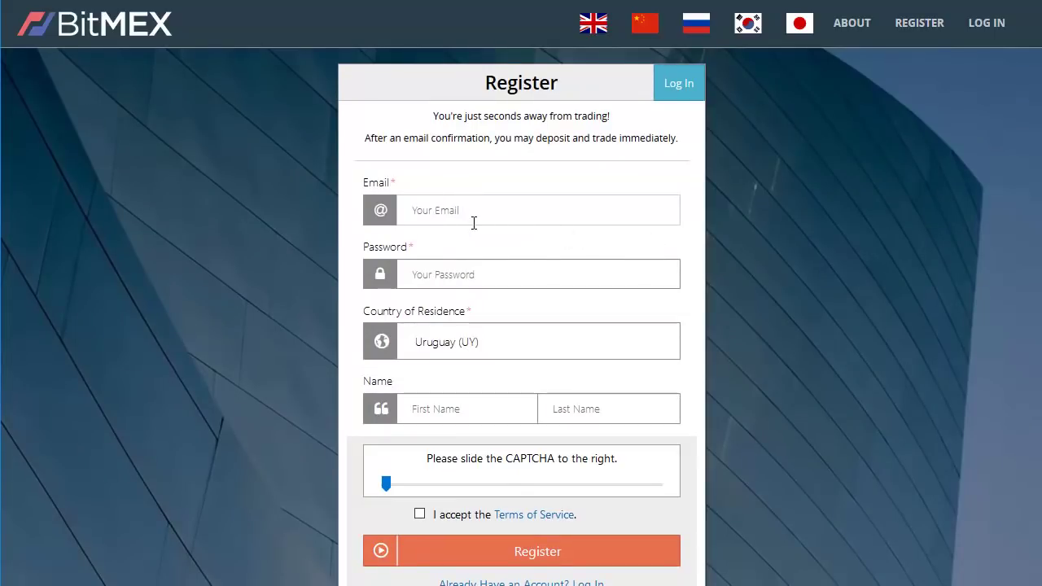
type("tu email")
left_click(465, 273)
type("******")
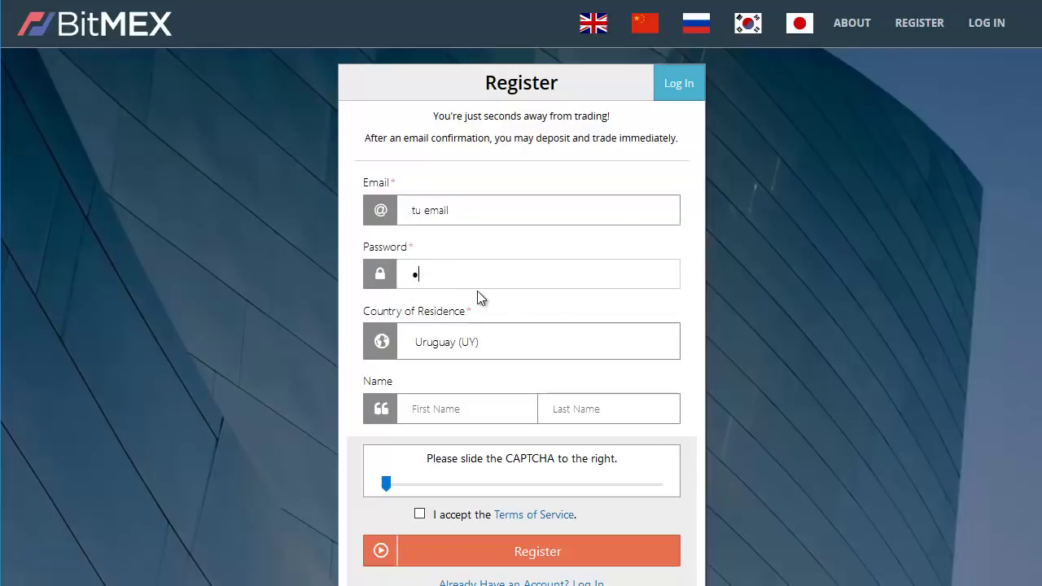
type("****")
Review the country of residence choices and the first and last name fields of the registration form
left_click(509, 349)
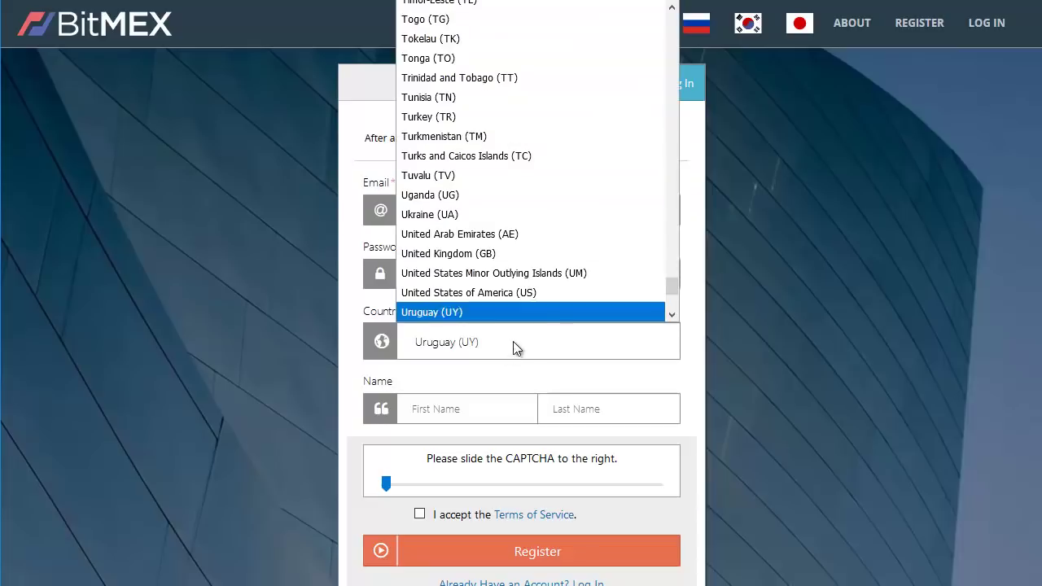
scroll(482, 87, "up", 10)
left_click(793, 319)
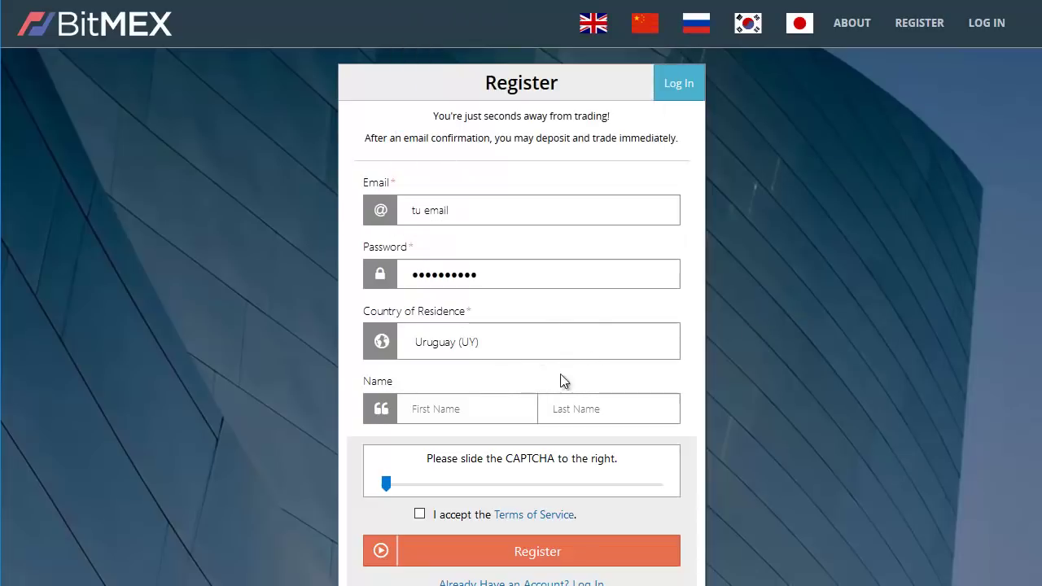
left_click(478, 408)
left_click(591, 413)
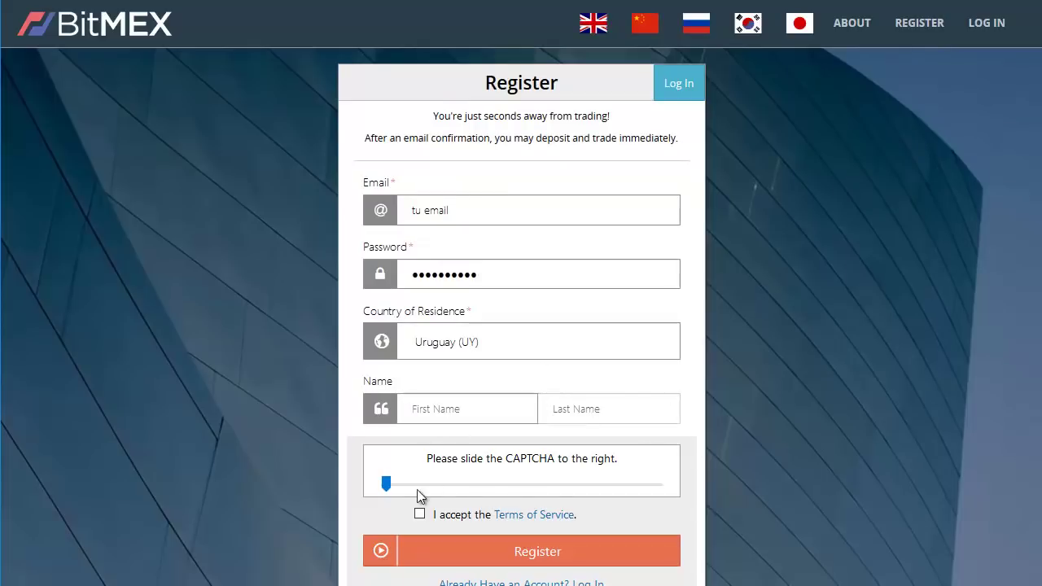
Complete the registration form's slider CAPTCHA and accept the Terms of Service
left_click(387, 486)
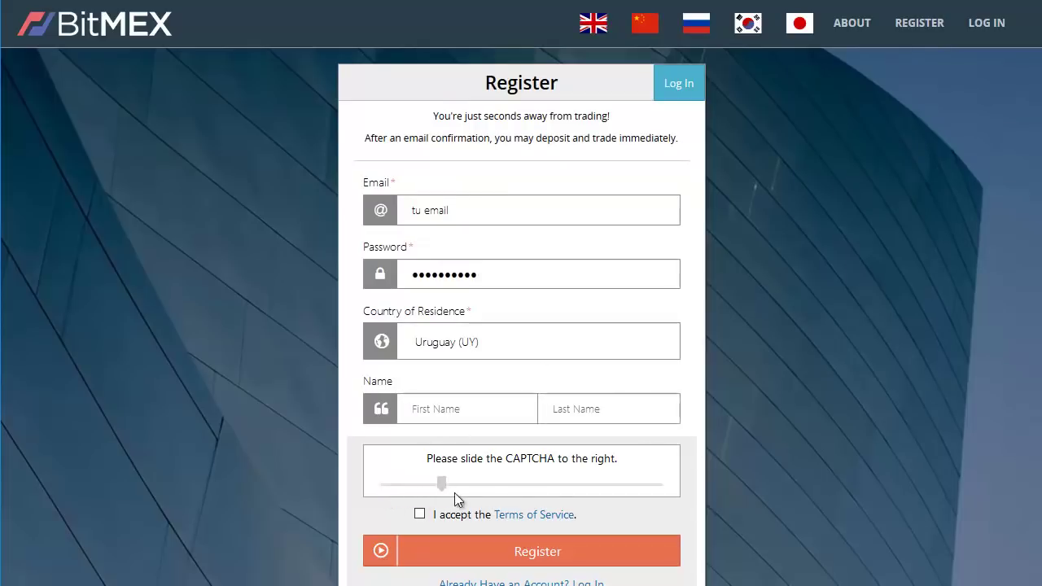
left_click_drag(503, 492, 579, 493)
left_click_drag(656, 498, 668, 498)
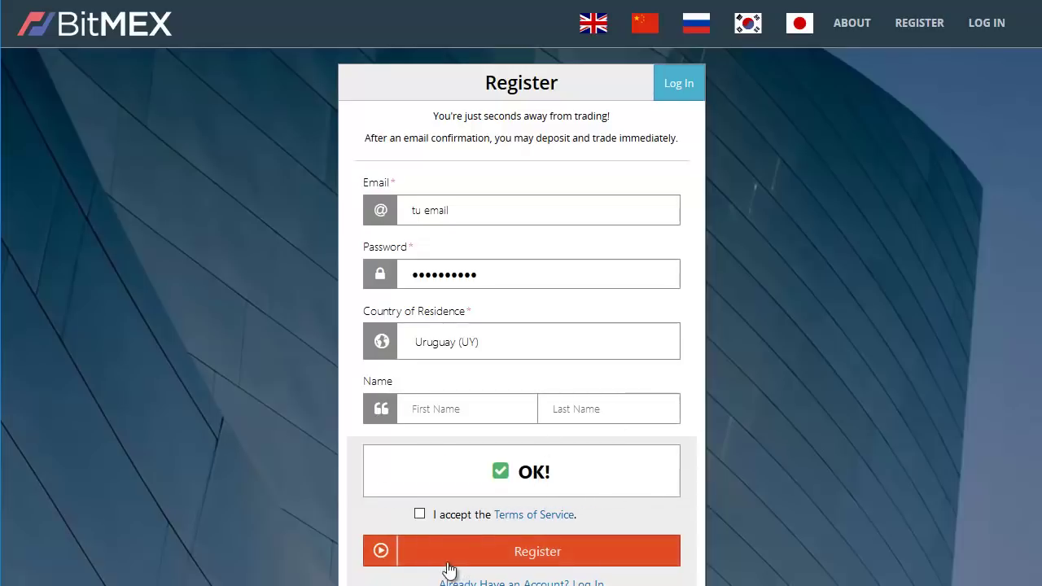
scroll(915, 468, "down", 3)
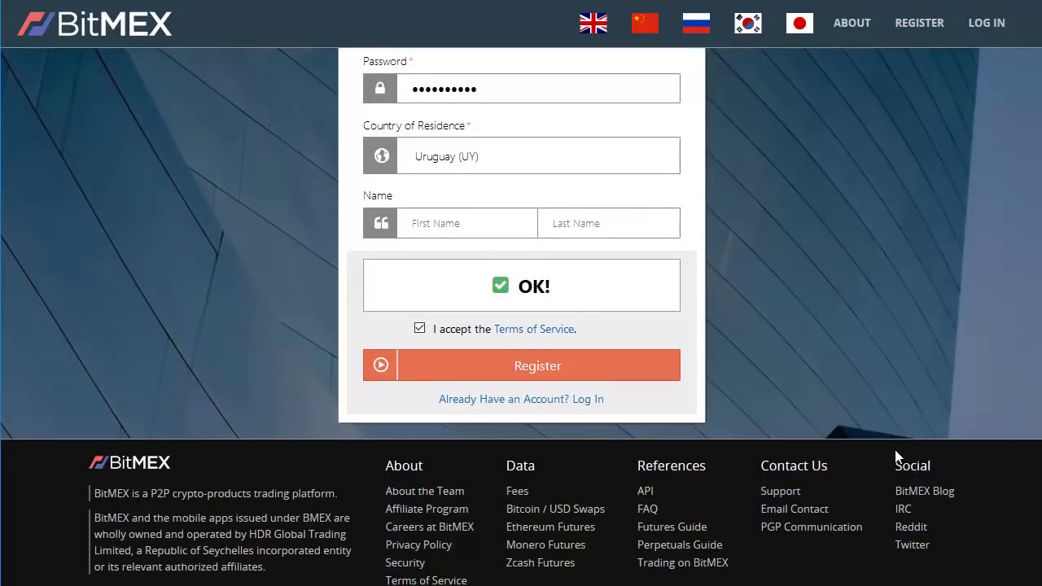
scroll(895, 453, "up", 3)
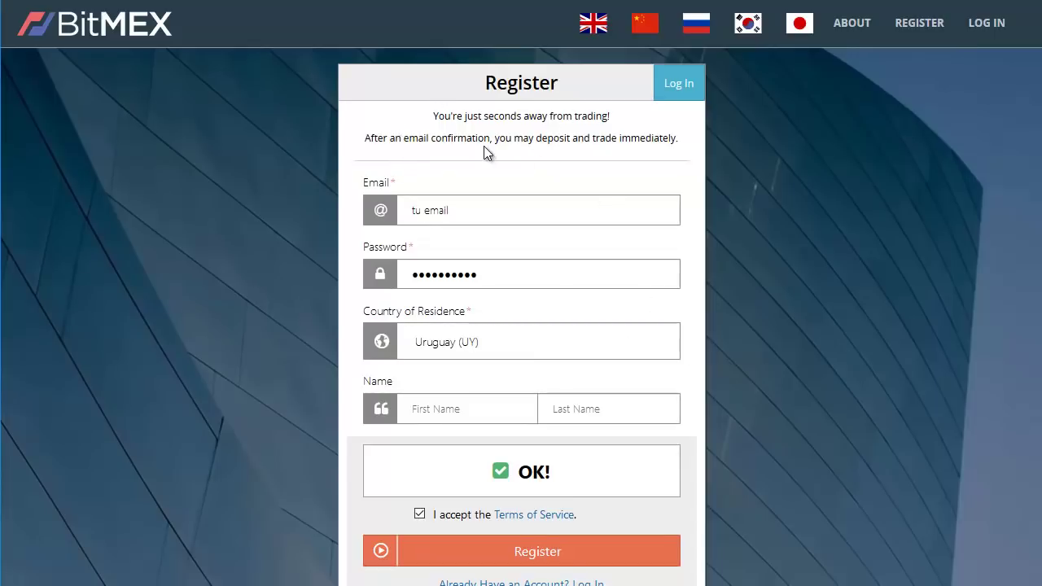
left_click(414, 210)
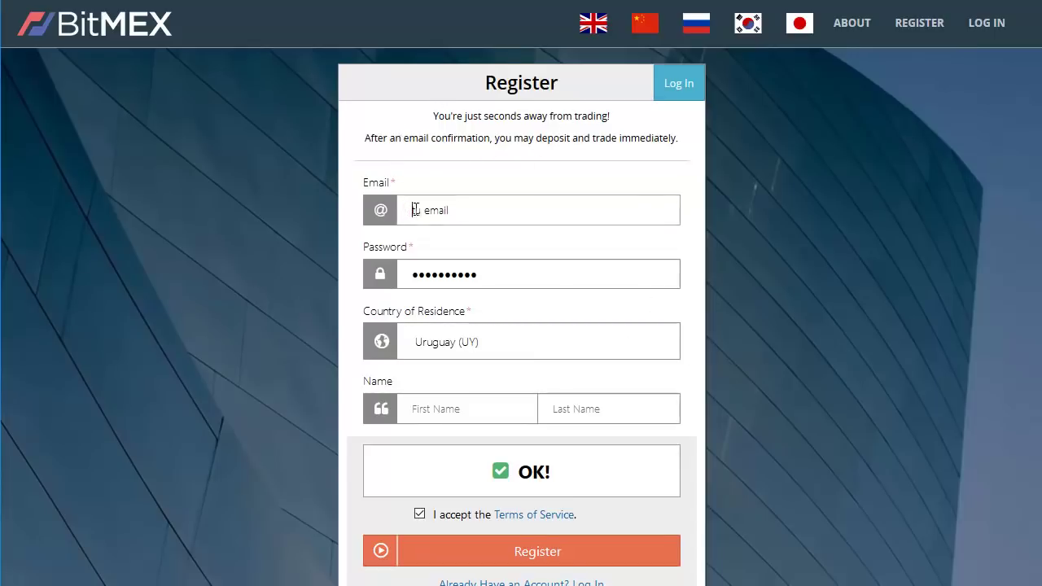
left_click_drag(414, 209, 539, 280)
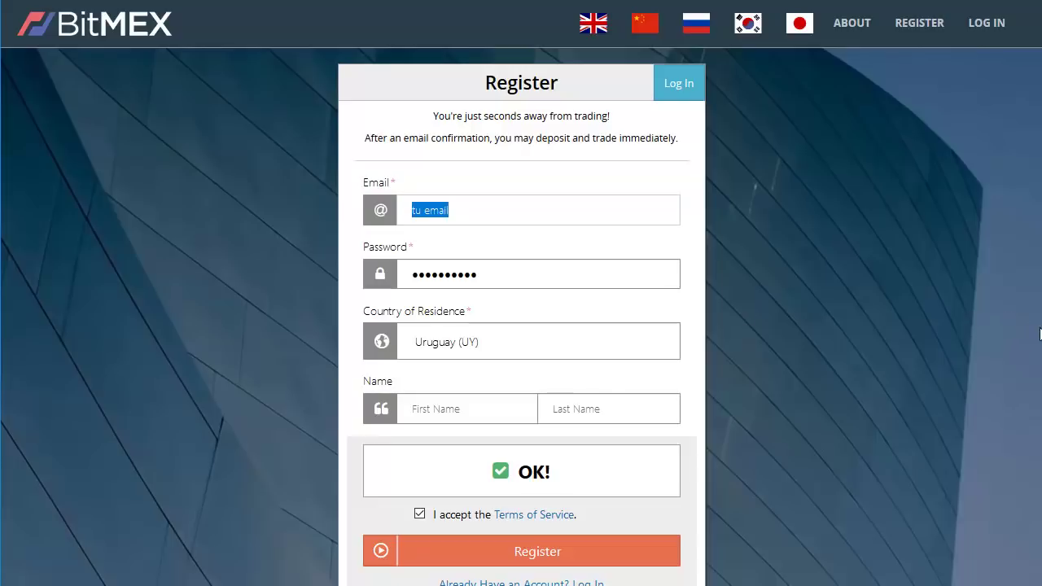
Open the login form, dismissing the master password prompt, and complete its slider CAPTCHA
left_click(995, 23)
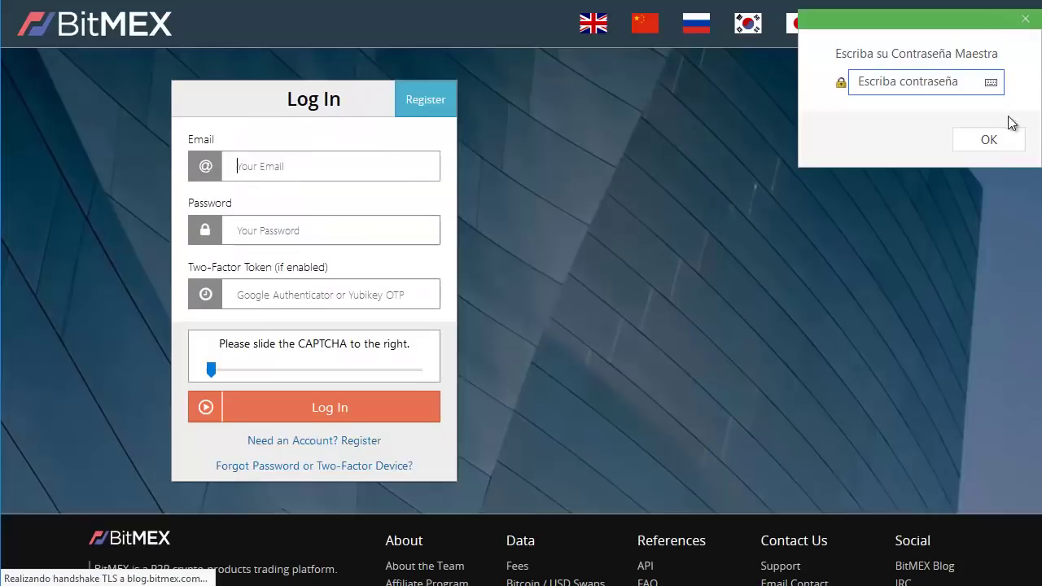
left_click(1027, 20)
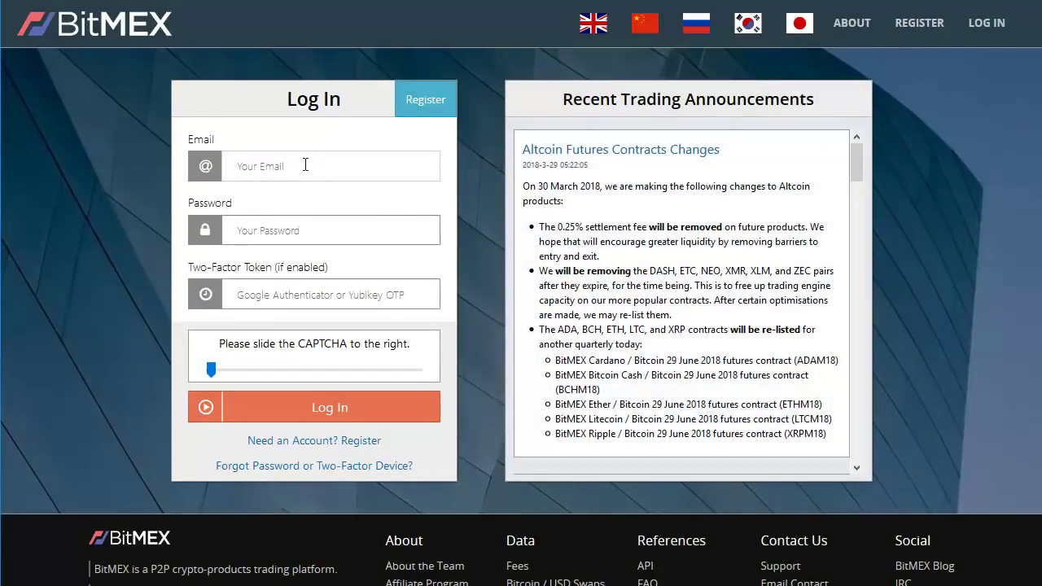
left_click(264, 233)
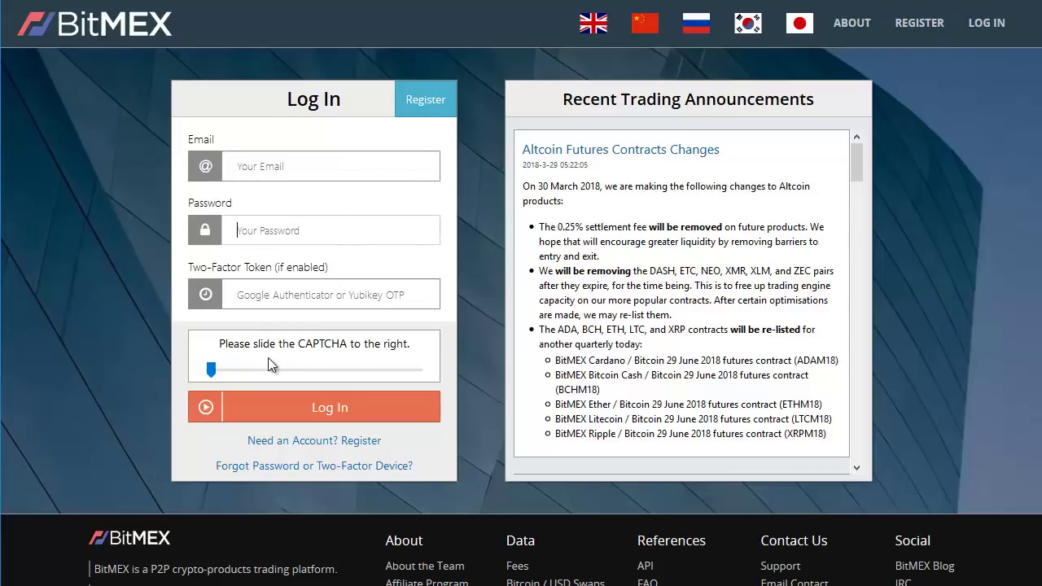
left_click_drag(213, 372, 273, 370)
left_click_drag(406, 371, 431, 371)
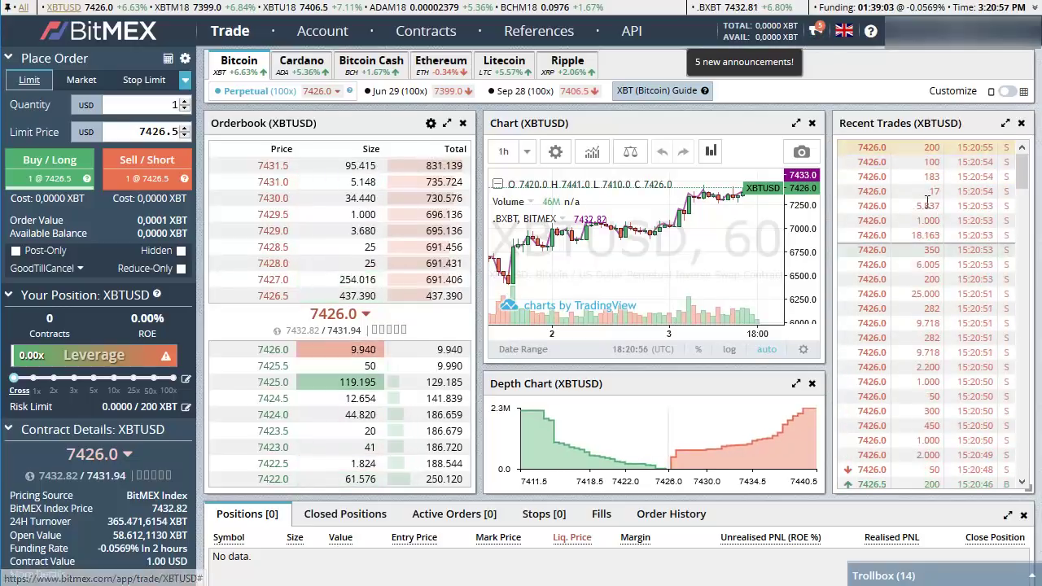
Close the Recent Trades and Depth Chart widgets and enlarge the XBTUSD chart to fill the freed space
left_click(1021, 125)
left_click(811, 383)
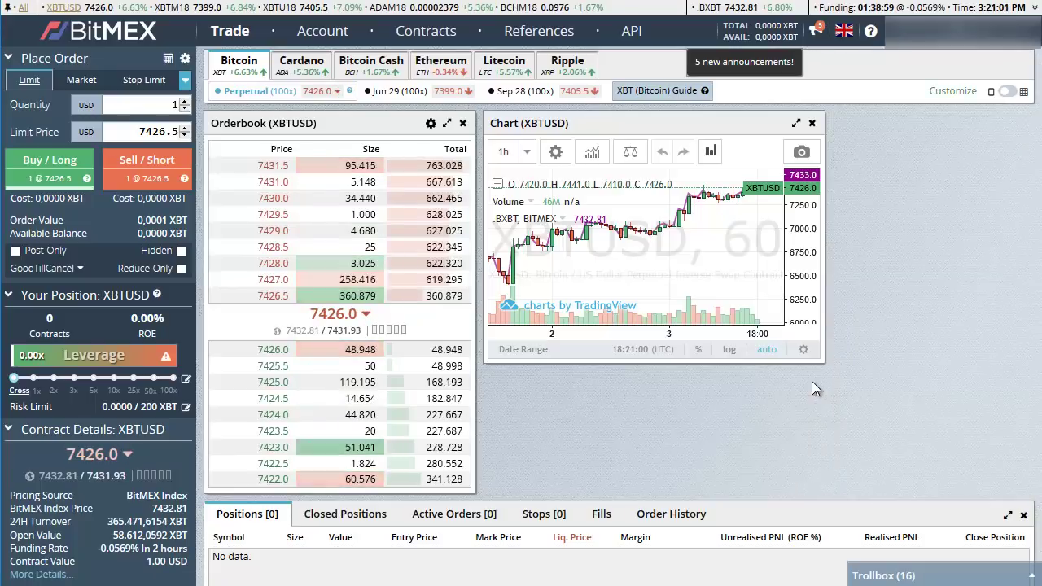
left_click_drag(816, 359, 1029, 487)
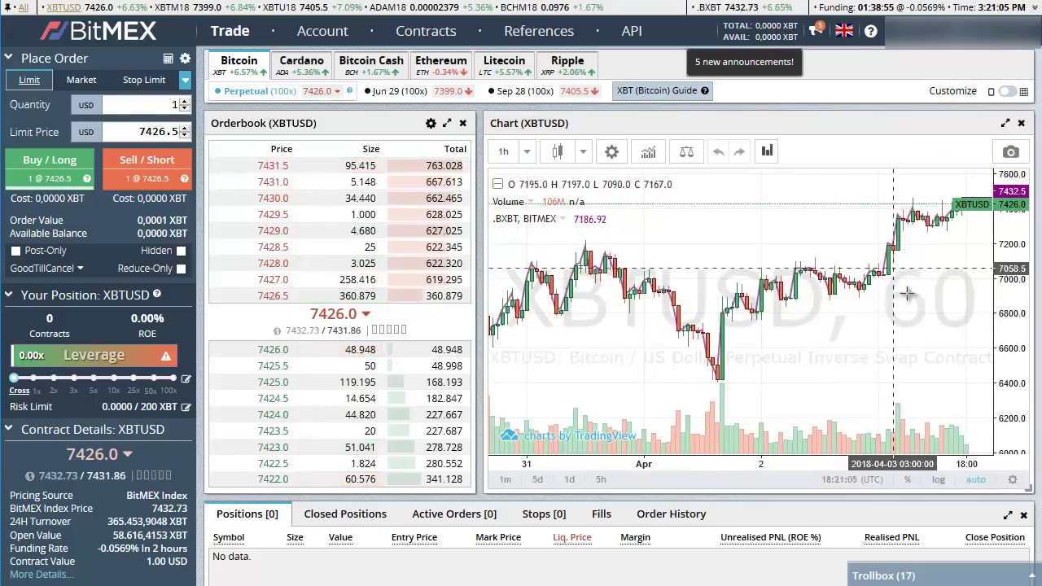
Switch the XBTUSD chart to the 30-minute interval
left_click_drag(907, 294, 824, 320)
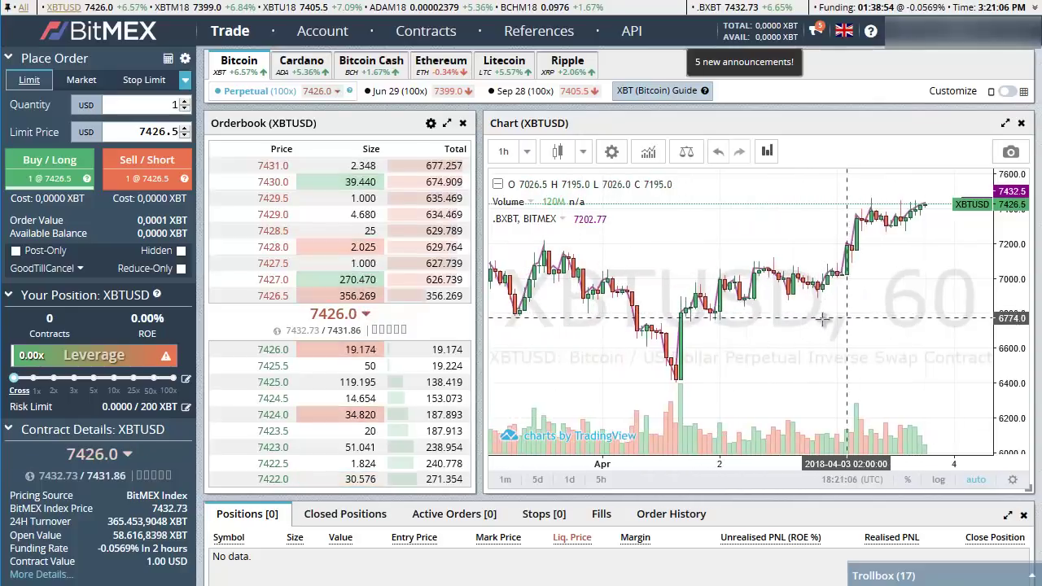
mouse_move(675, 351)
left_mouse_down()
mouse_move(778, 351)
mouse_move(687, 352)
left_mouse_up()
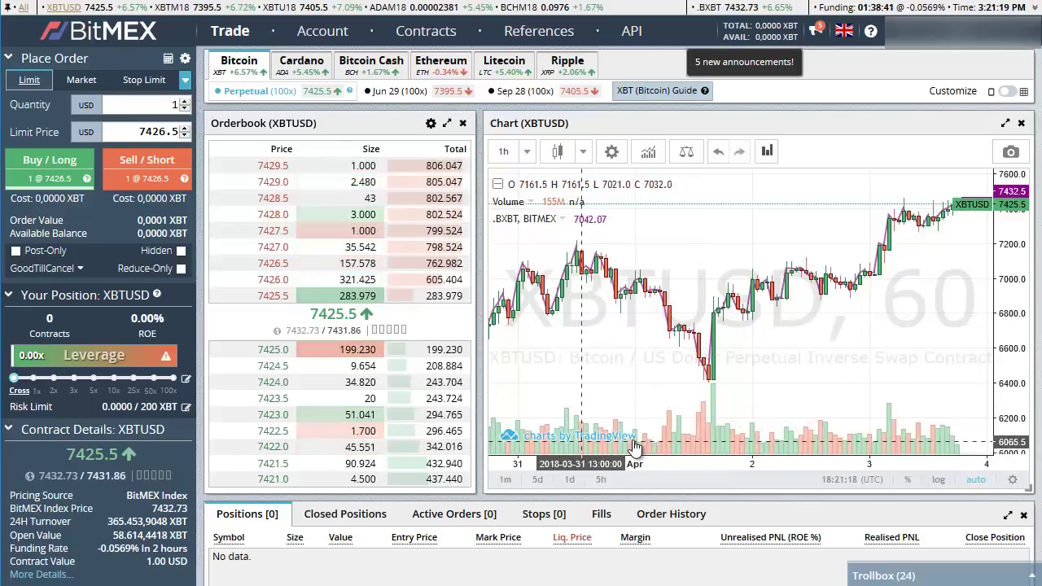
left_click(525, 156)
left_click(527, 274)
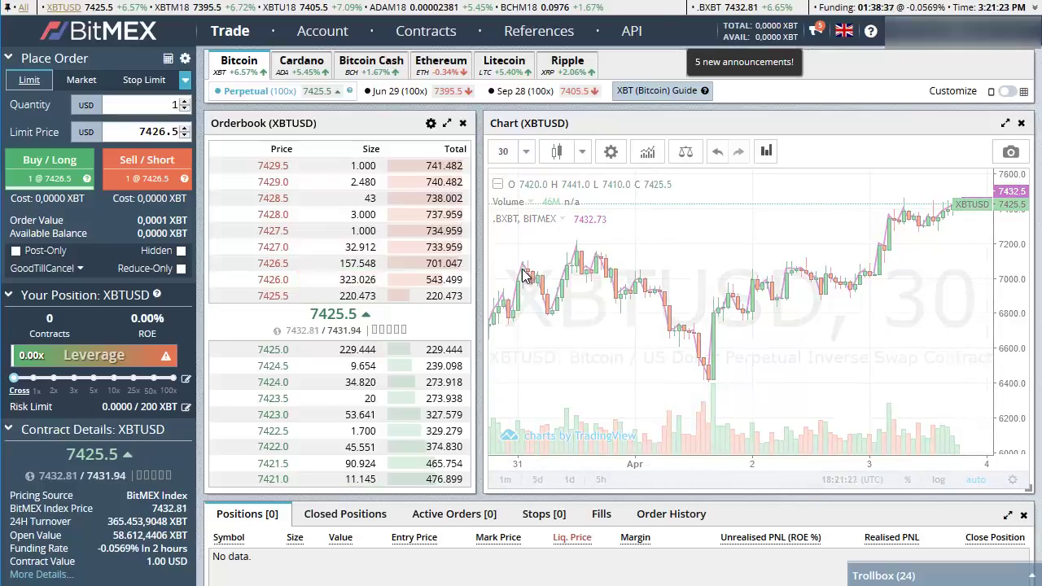
Examine the recent XBTUSD price movement on the 30-minute chart at different scales
scroll(926, 333, "up", 3)
left_click_drag(884, 341, 691, 368)
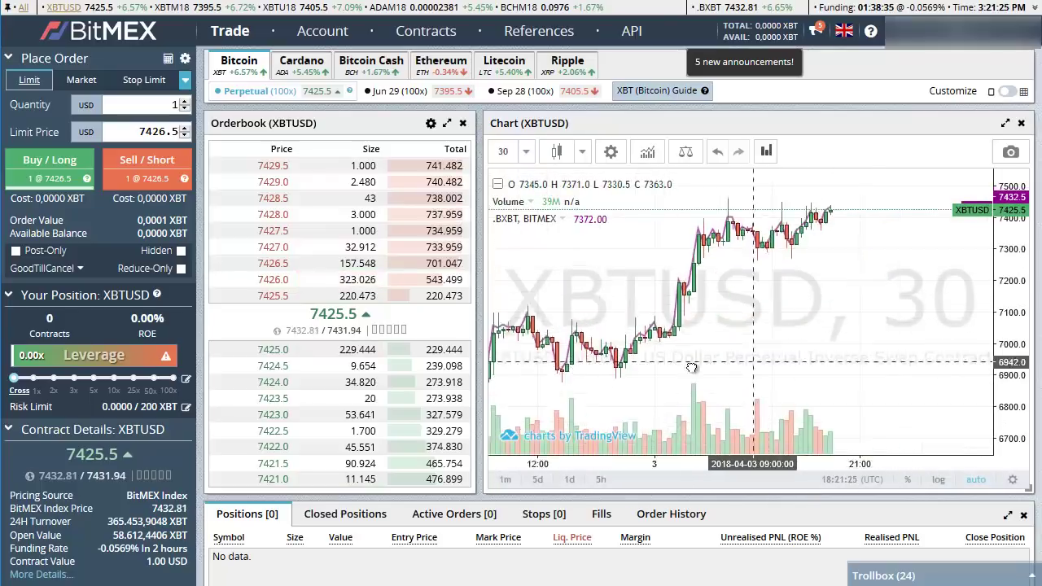
scroll(690, 368, "down", 5)
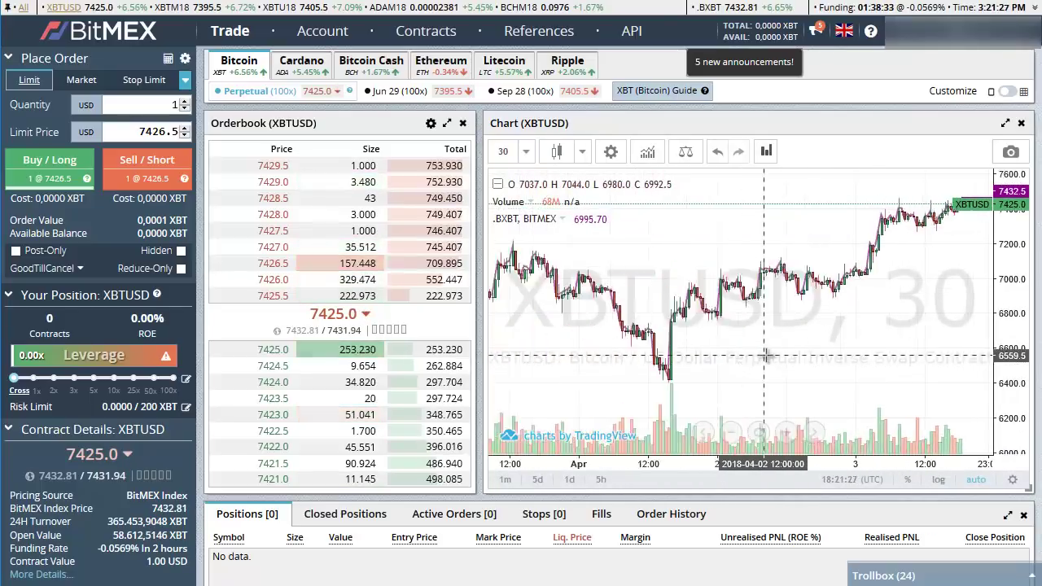
scroll(778, 348, "down", 2)
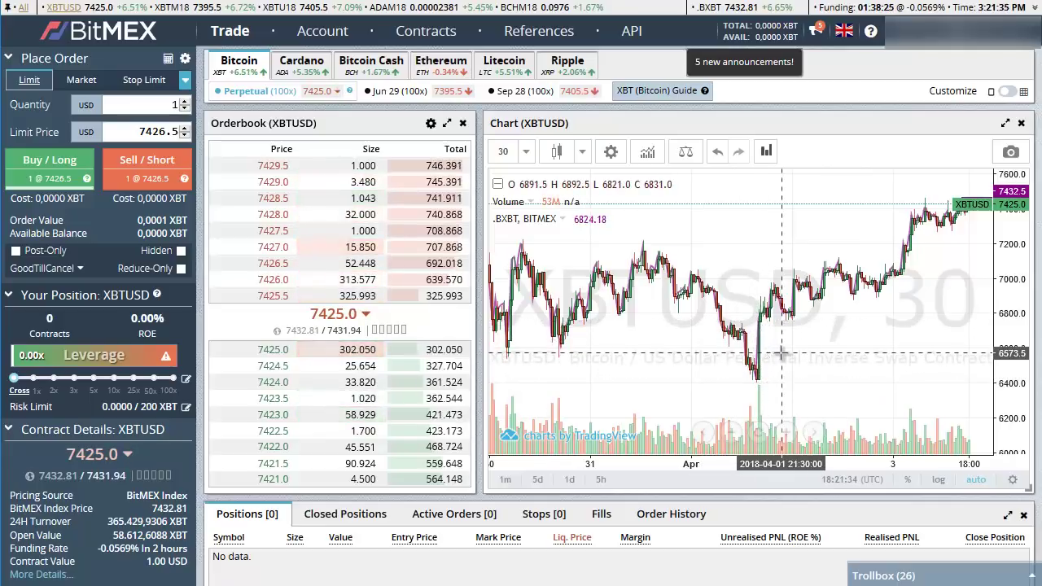
scroll(785, 351, "up", 1)
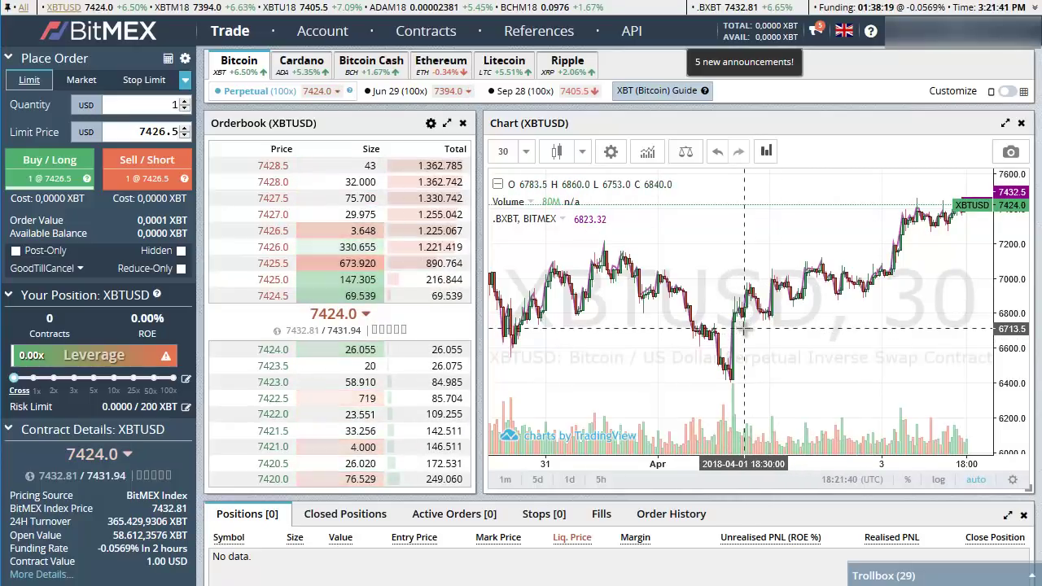
left_click_drag(765, 329, 679, 329)
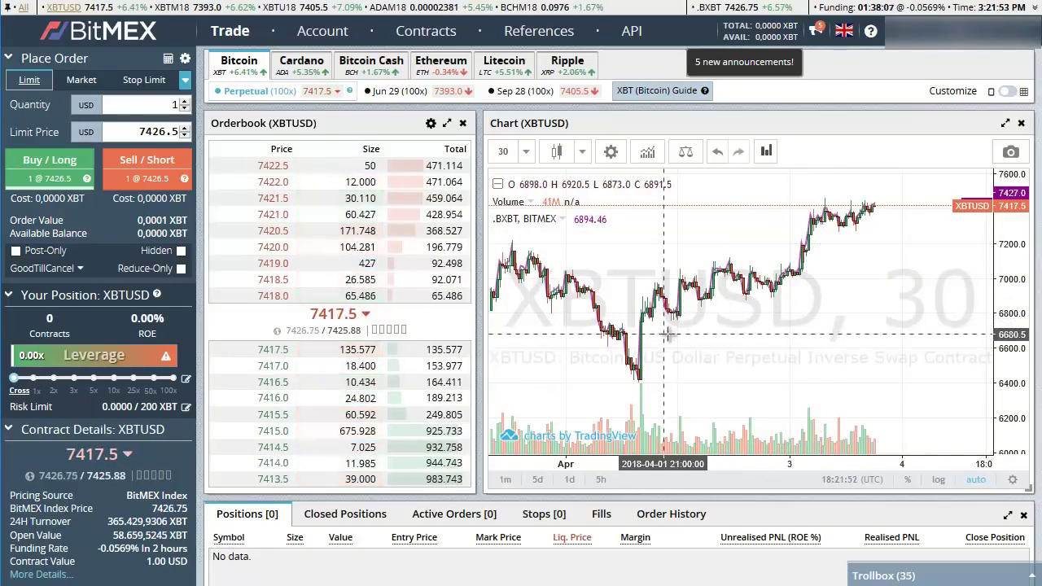
left_click_drag(845, 336, 726, 336)
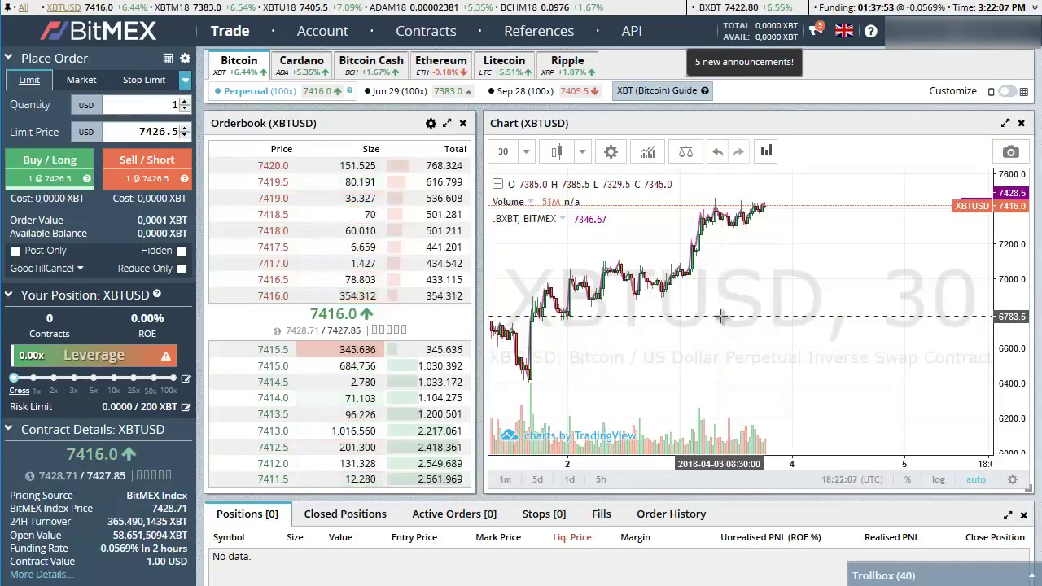
Open the "Enable Two-Factor For Your Account" announcement and follow its enable Two-Factor link to the account's security settings
left_click(815, 30)
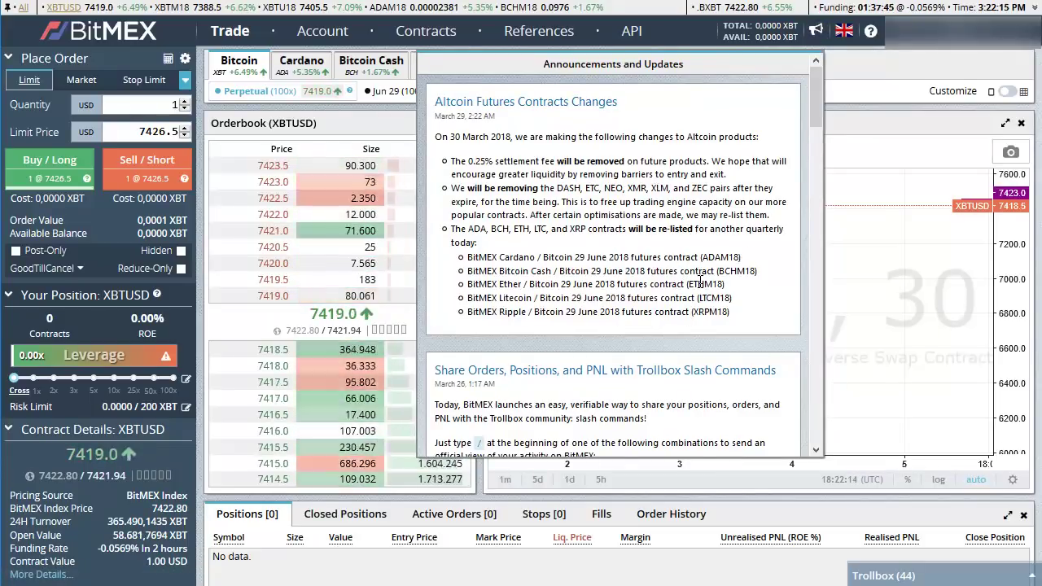
scroll(637, 252, "down", 12)
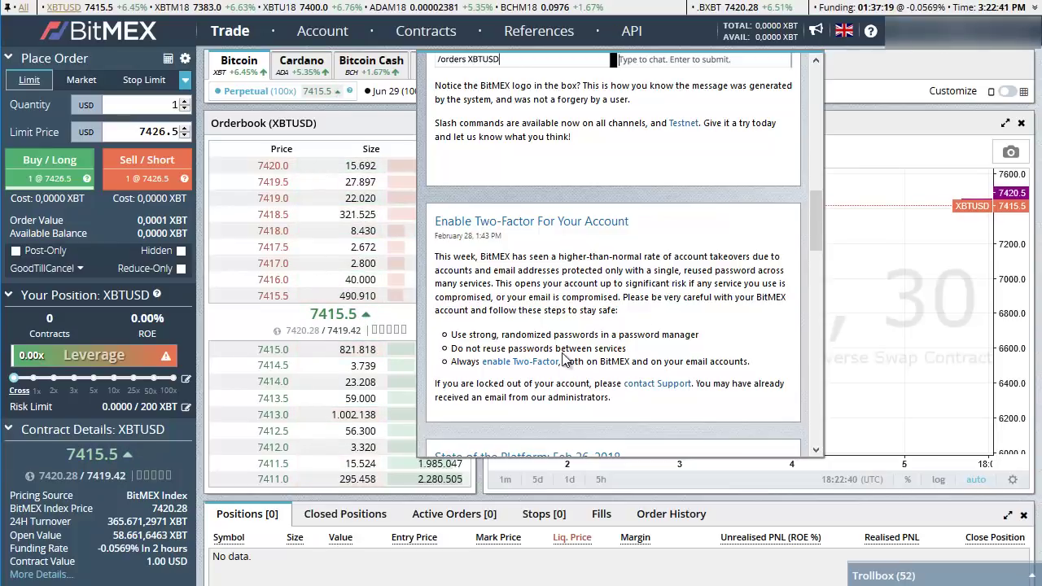
left_click(577, 223)
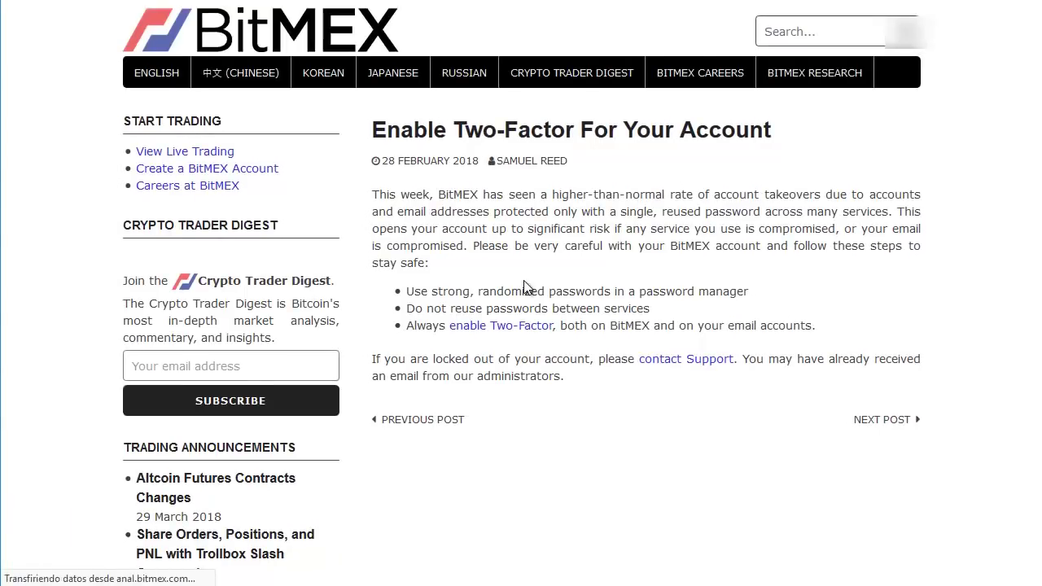
left_click(518, 327)
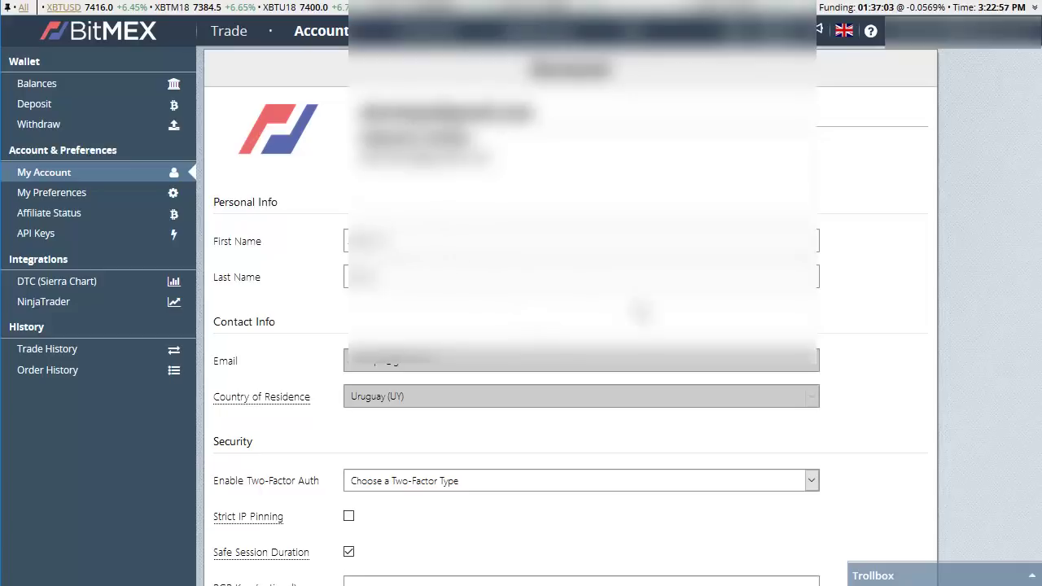
scroll(854, 302, "down", 3)
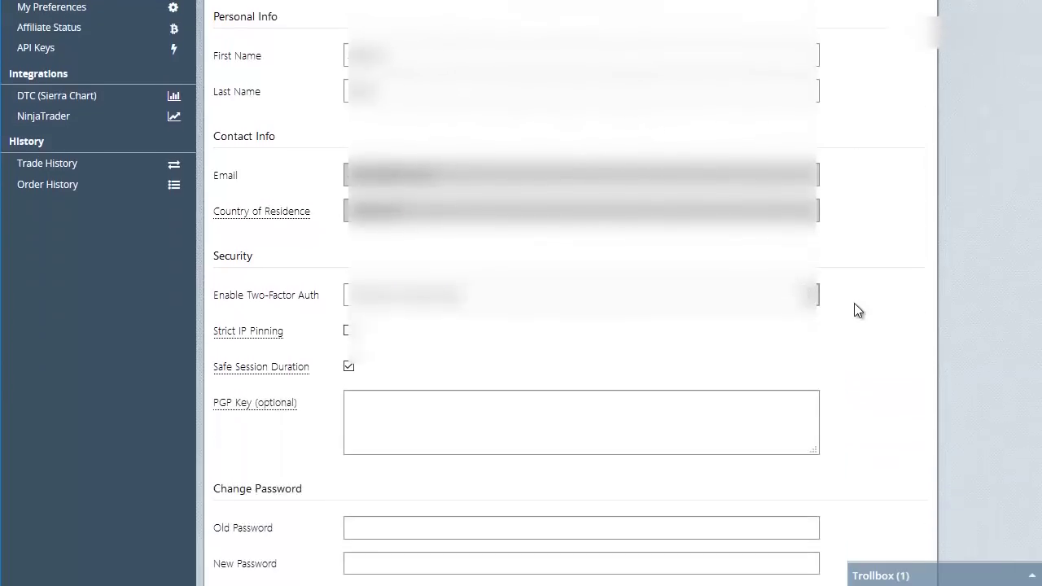
Enable two-factor authentication with Google Authenticator for the account, entering and submitting the one-time password to verify it
scroll(860, 305, "down", 3)
scroll(665, 389, "up", 4)
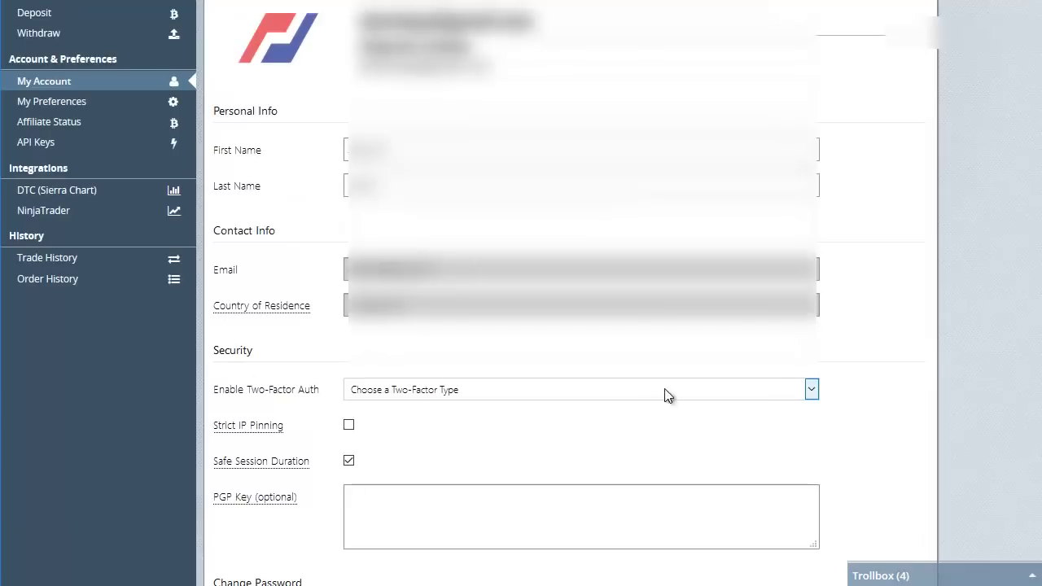
left_click(811, 389)
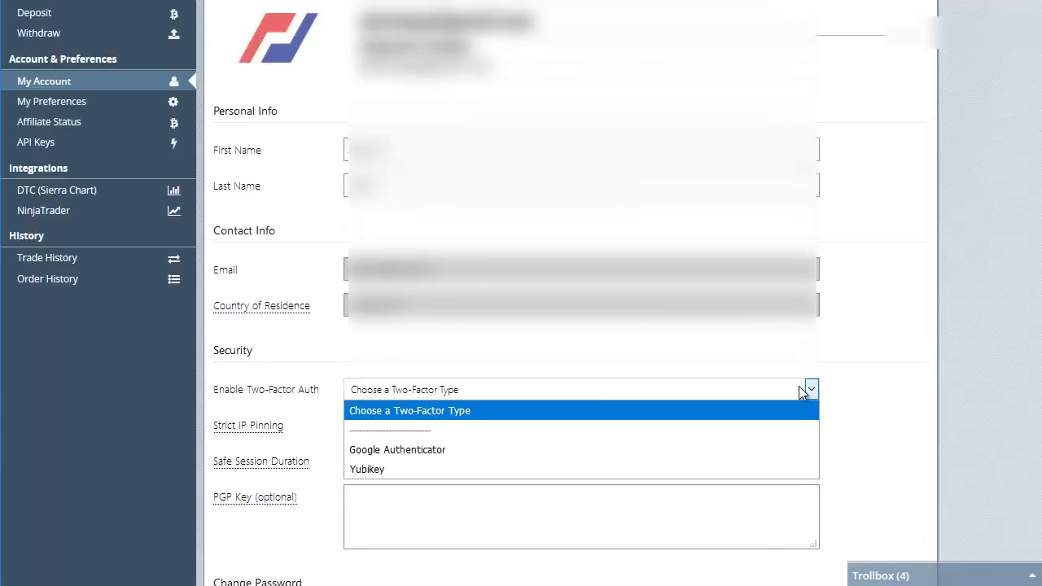
left_click(432, 454)
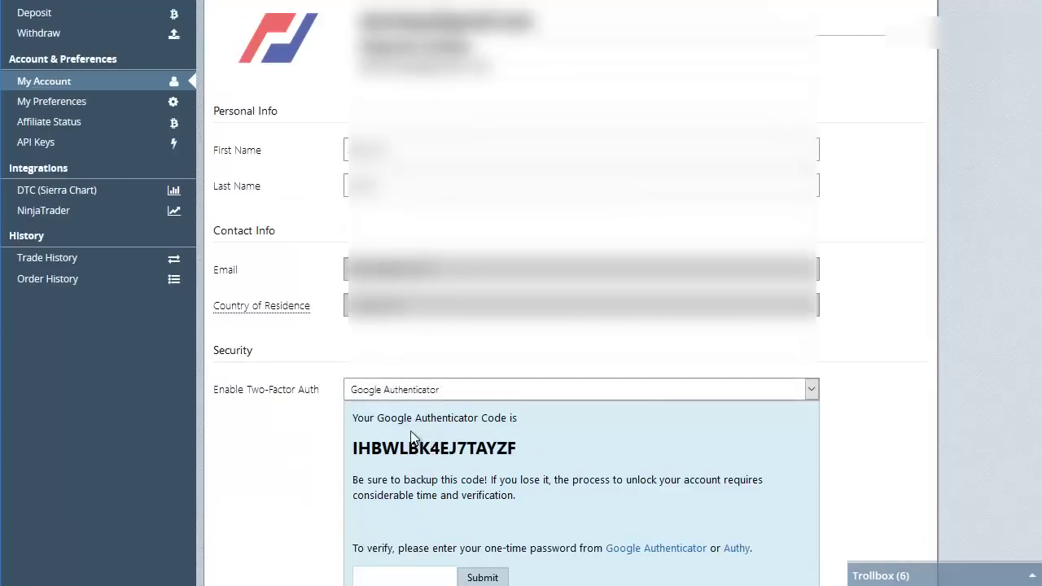
scroll(777, 446, "down", 1)
scroll(776, 440, "down", 5)
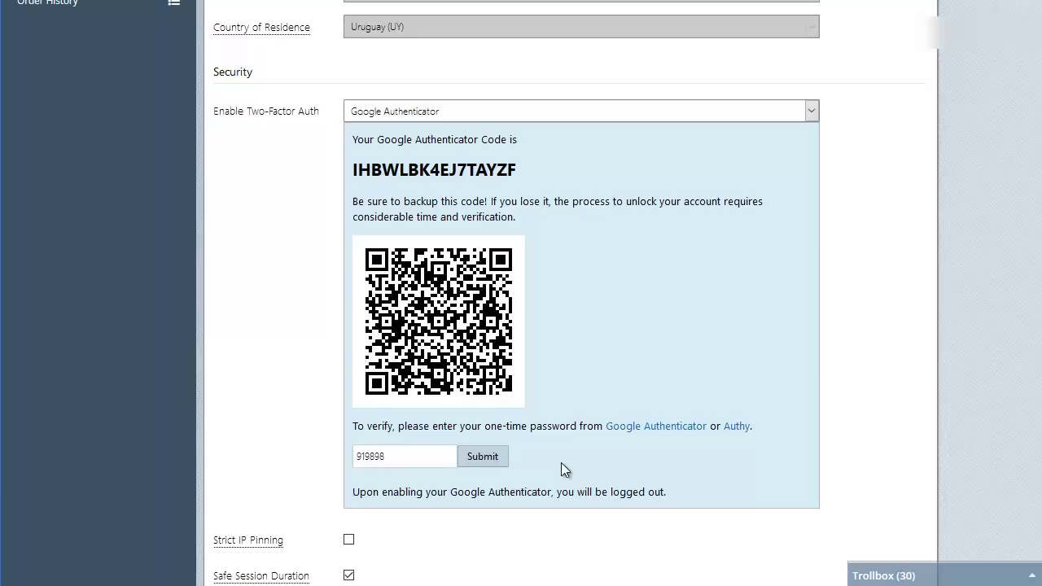
left_click(502, 461)
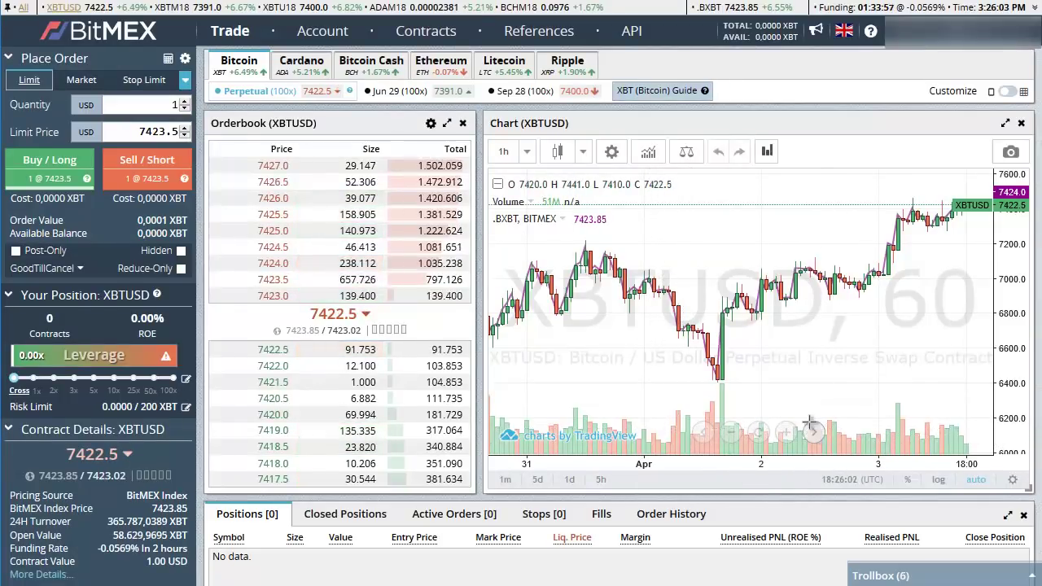
Reopen the "Enable Two-Factor For Your Account" announcement and follow its enable Two-Factor link to check the account's security settings
left_click(817, 34)
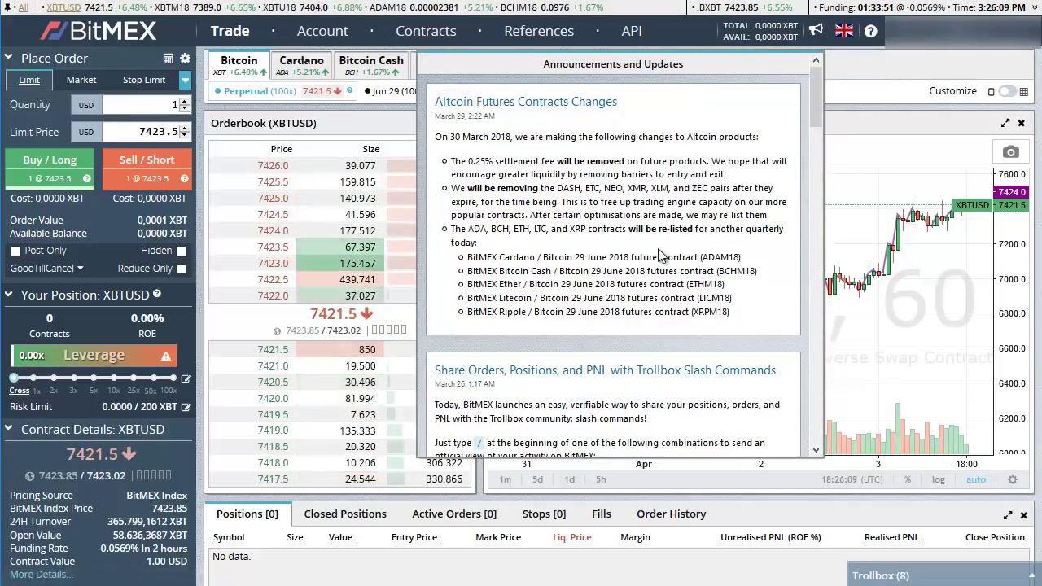
scroll(724, 399, "down", 15)
scroll(701, 244, "up", 2)
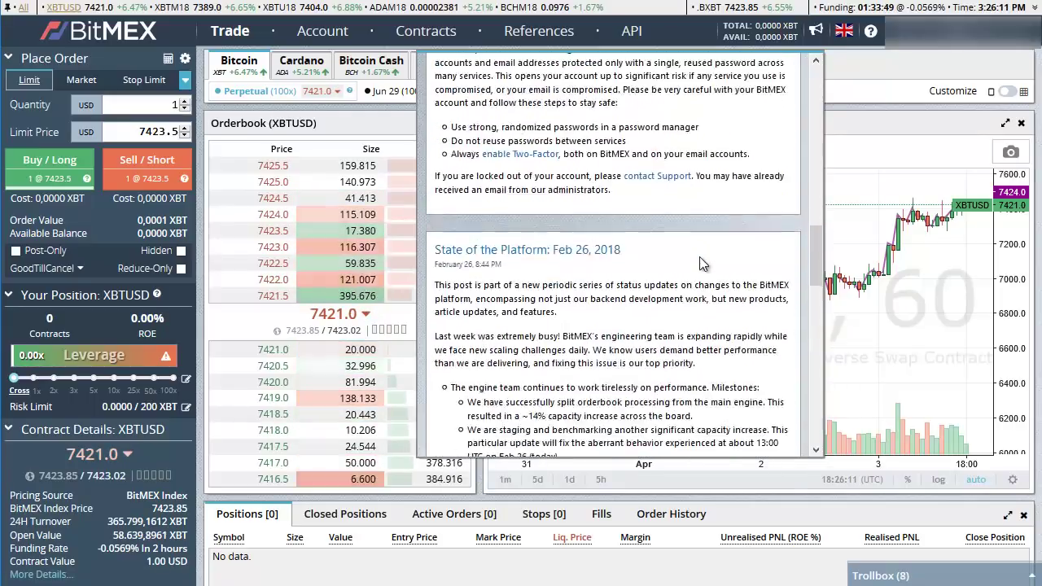
scroll(701, 252, "down", 10)
scroll(703, 252, "down", 3)
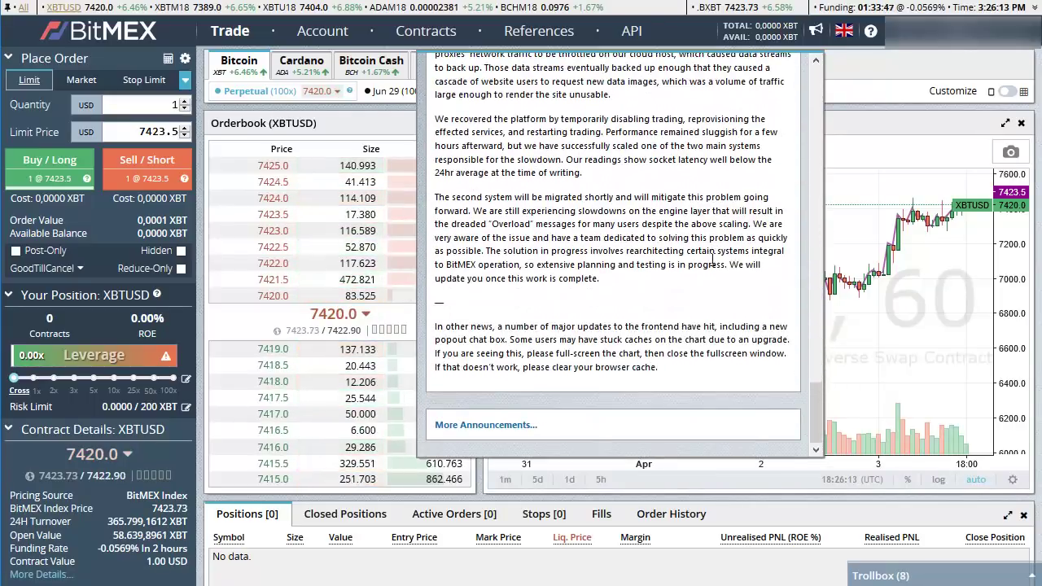
scroll(704, 260, "up", 10)
scroll(708, 278, "up", 2)
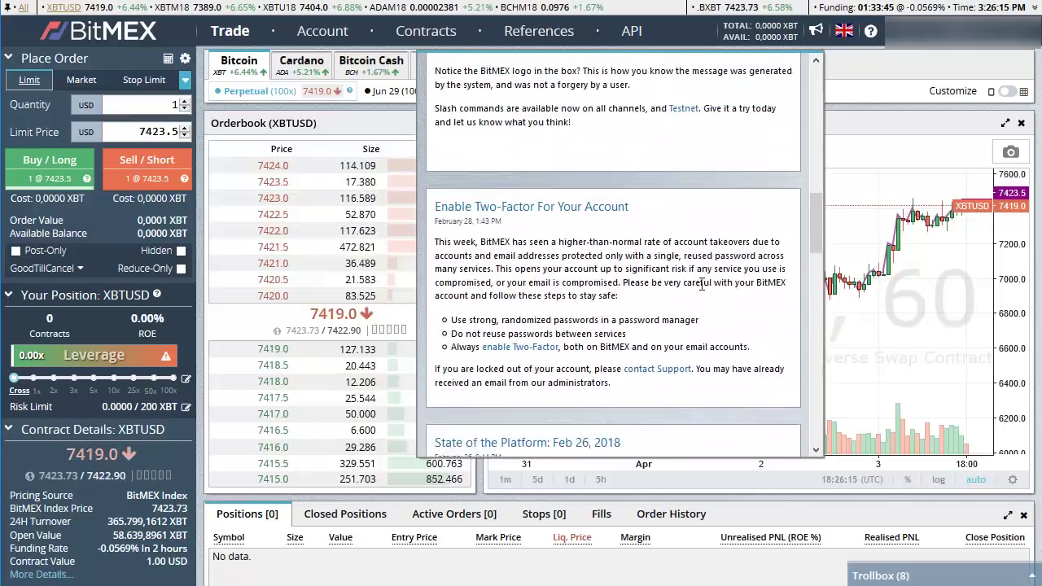
left_click(542, 232)
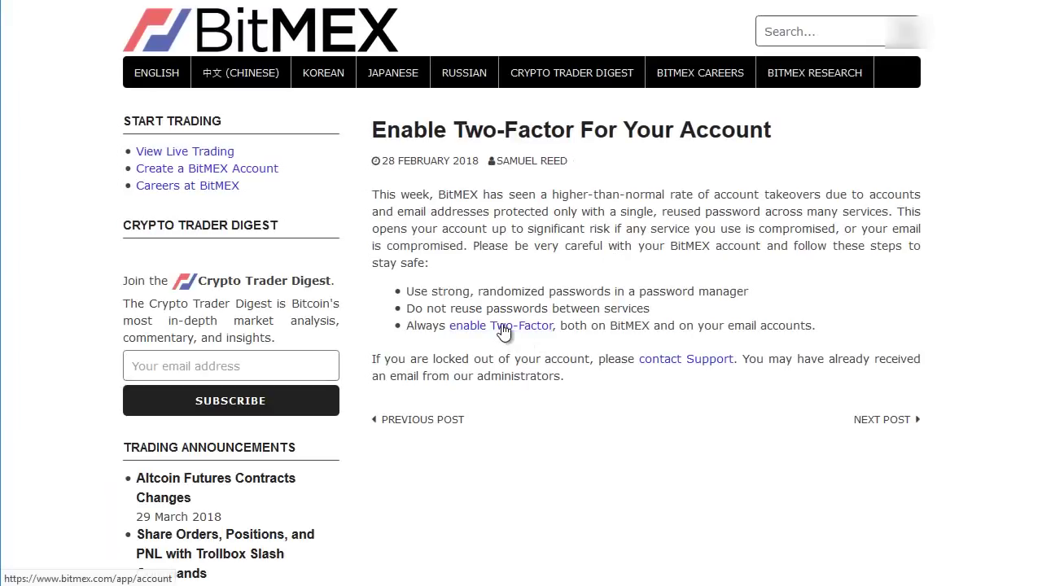
left_click(503, 326)
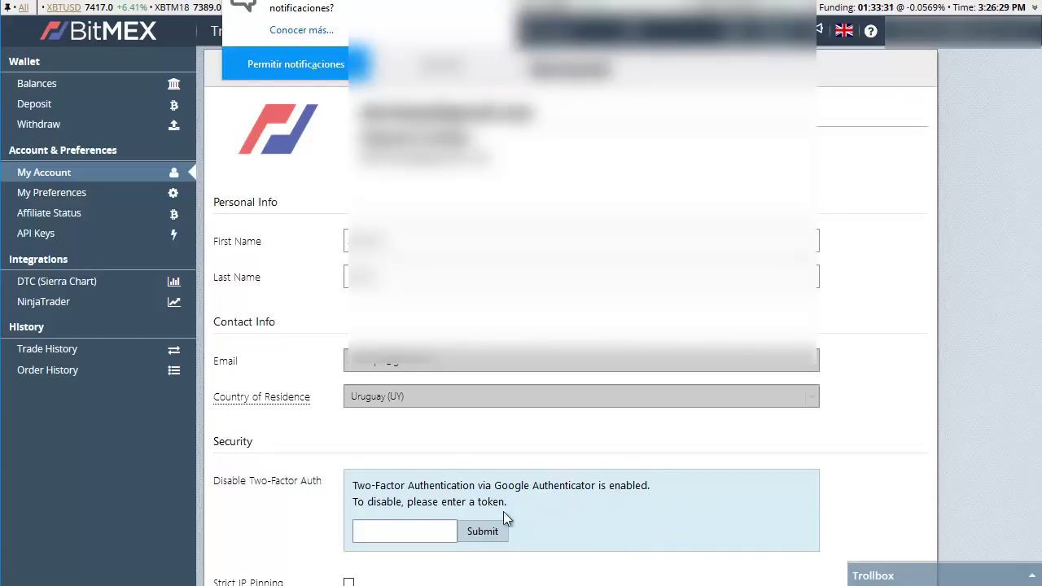
Return to the trading screen and decline the notification request
left_click(87, 33)
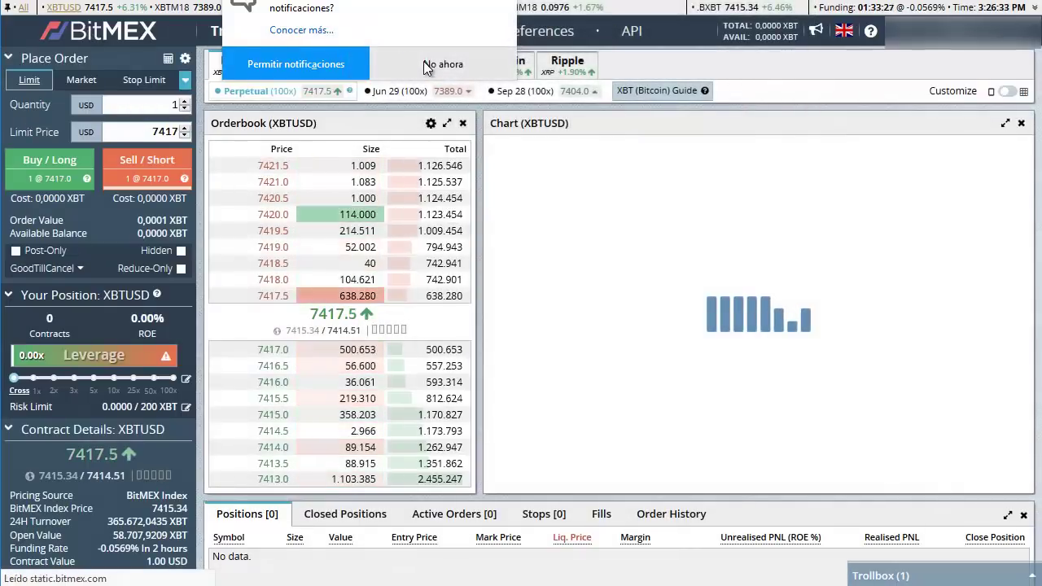
left_click(443, 64)
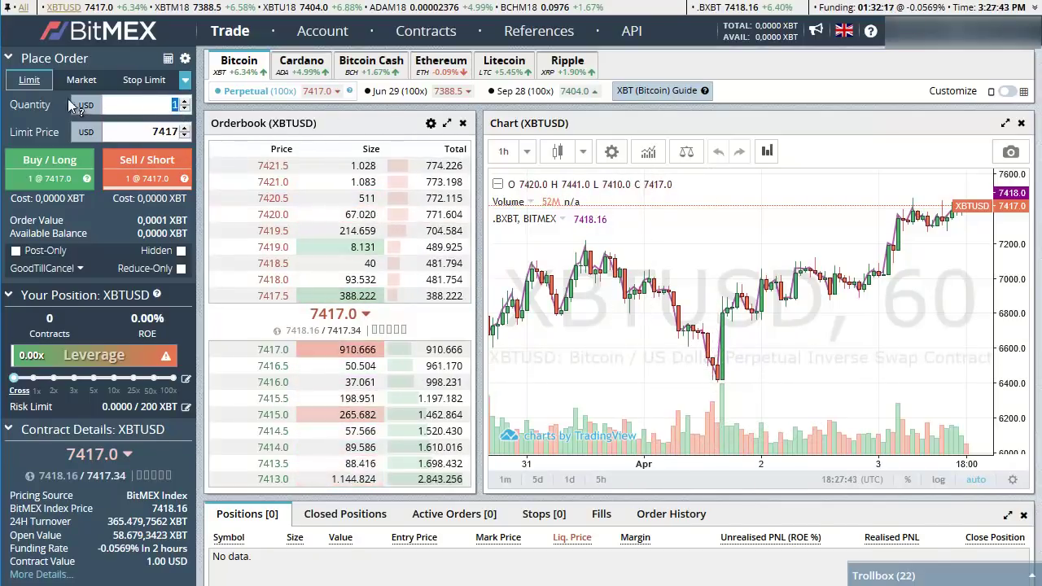
Try an XBTUSD order quantity of 100 USD and set it back to 1
double_click(167, 103)
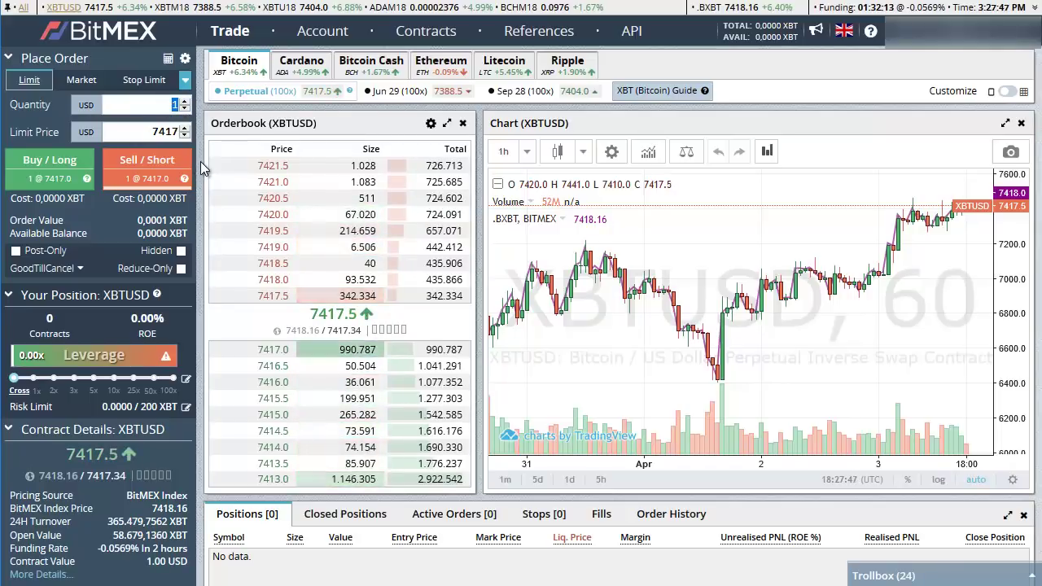
type("100")
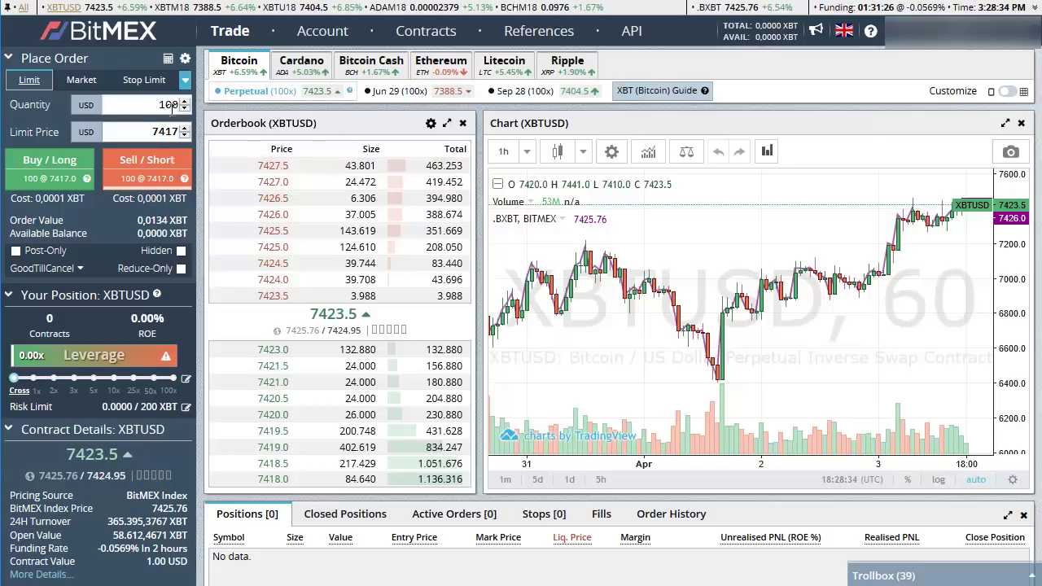
type("1")
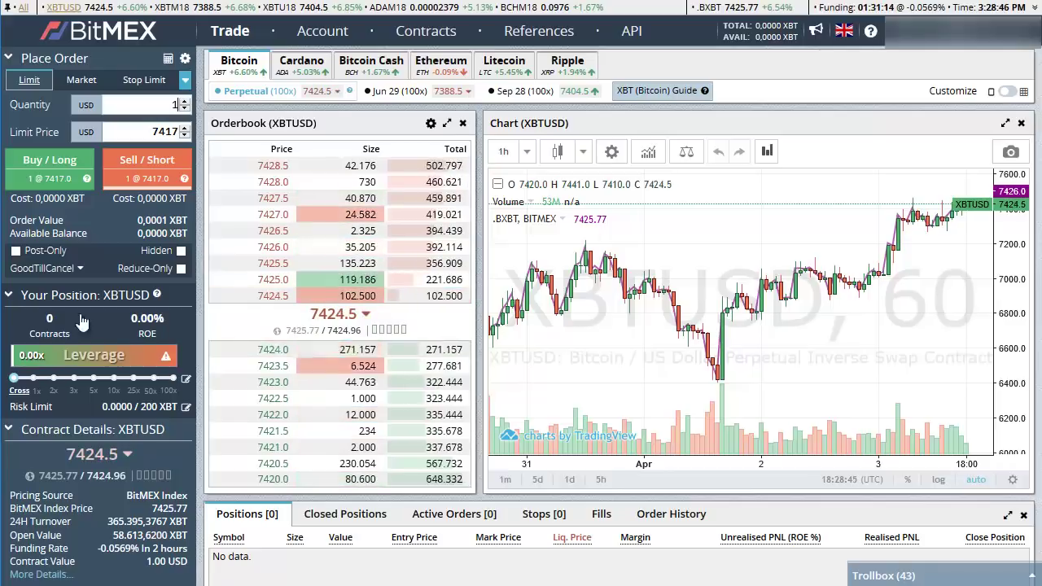
Try 3x leverage for the XBTUSD position and raise it to 100x, leaving the order quantity at 1
left_click(34, 387)
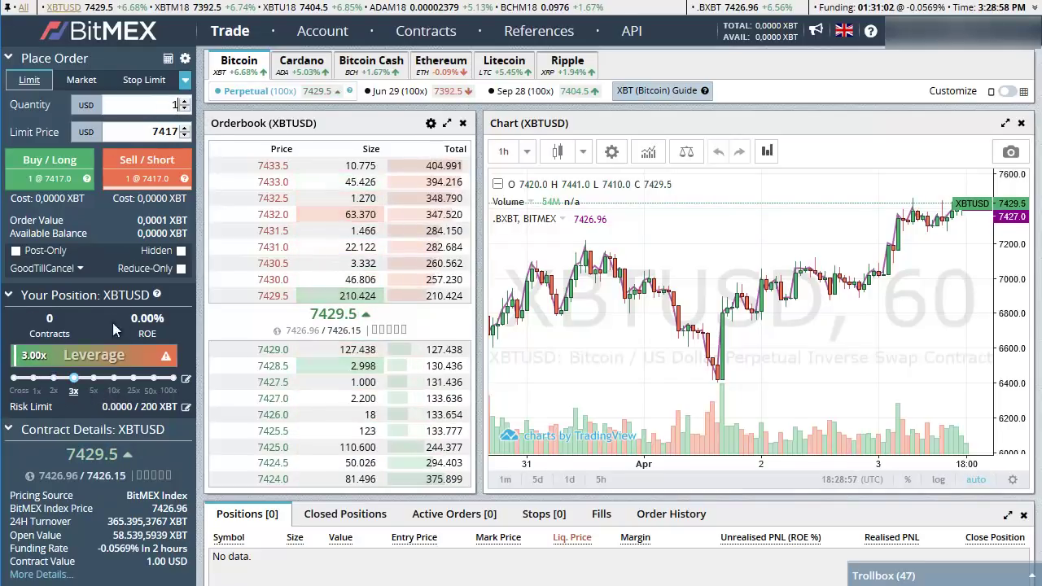
left_click(173, 388)
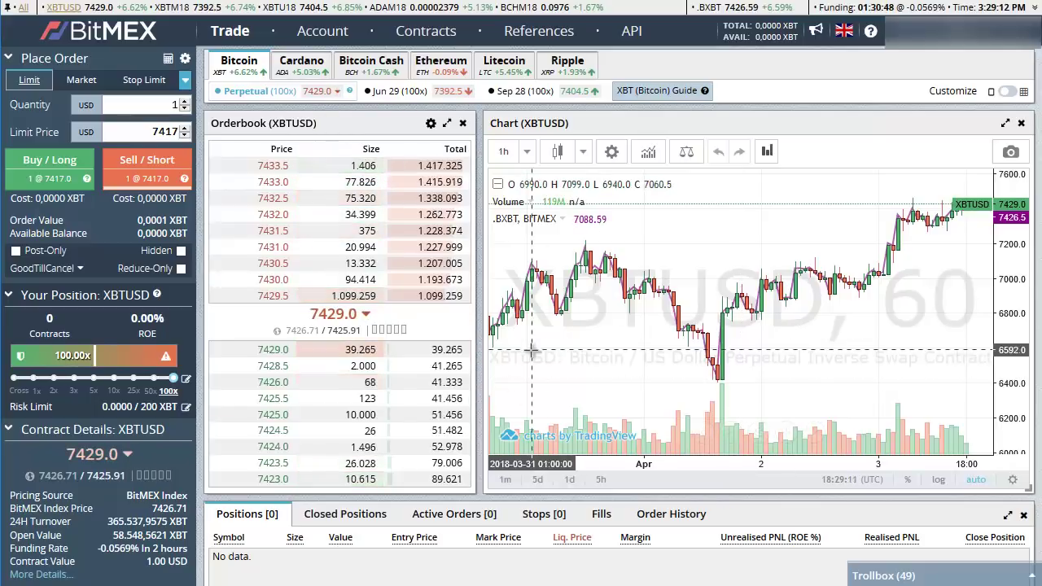
left_click(175, 108)
key("BackSpace")
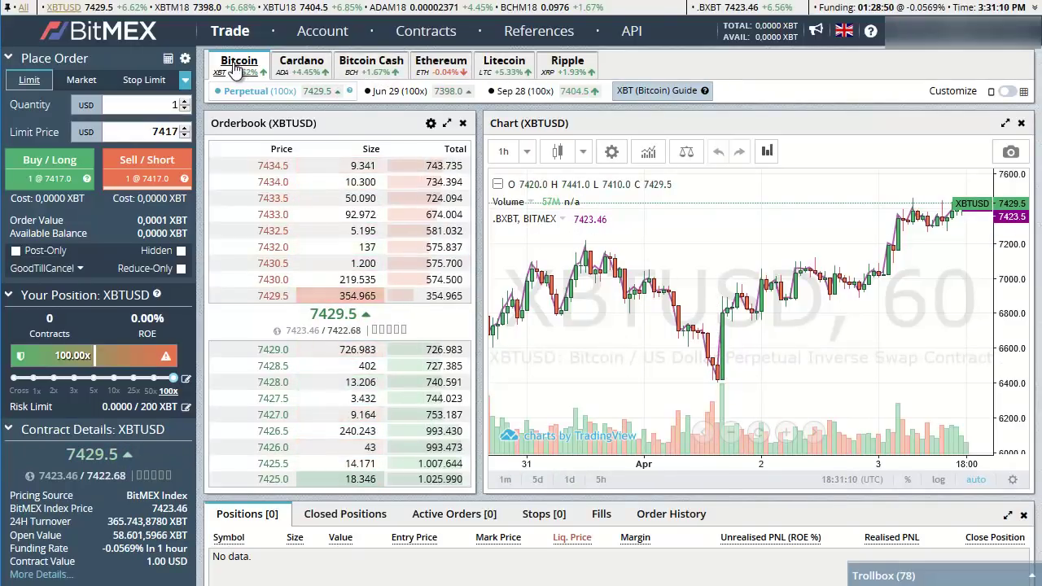
Look through the Cardano, Bitcoin Cash, Ethereum, Litecoin and Ripple markets and return to the Bitcoin market
left_click(303, 67)
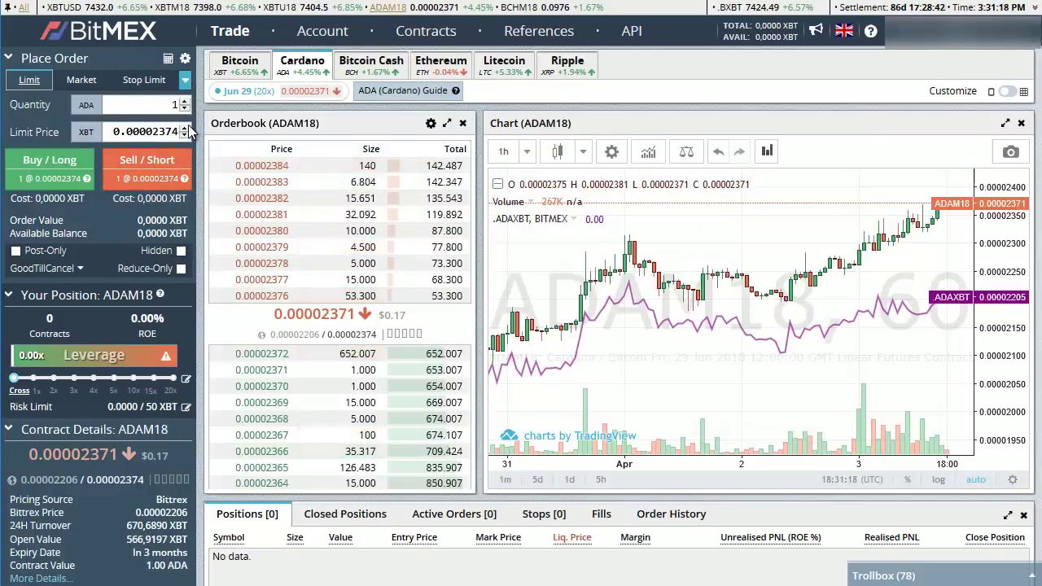
left_click(371, 67)
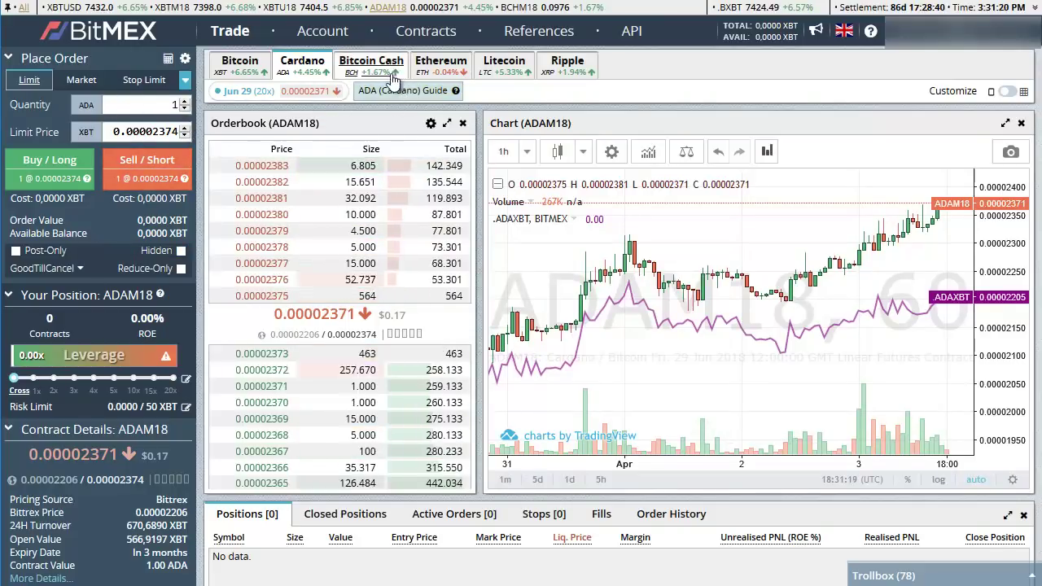
left_click(419, 71)
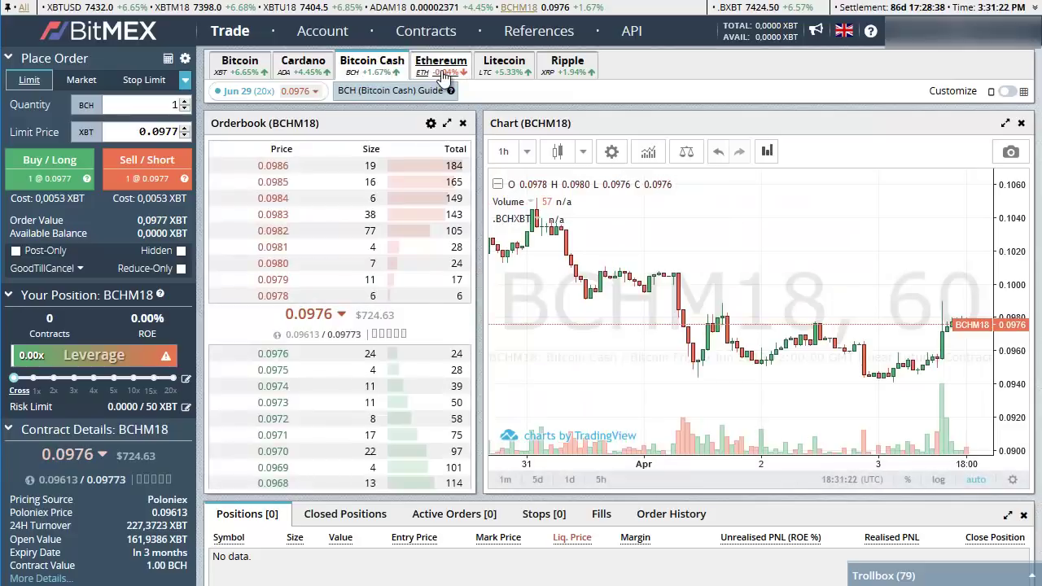
left_click(503, 72)
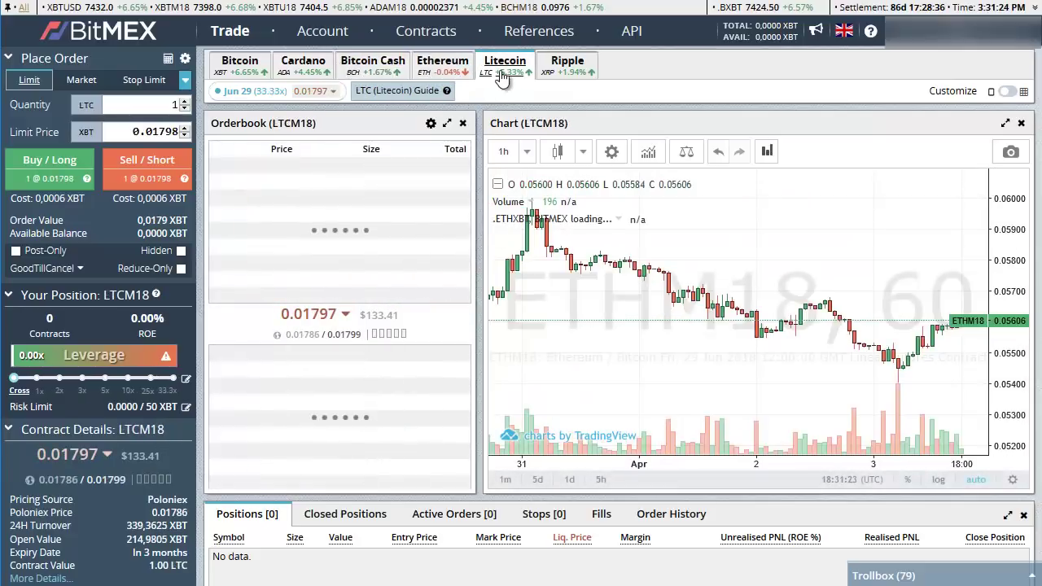
left_click(563, 71)
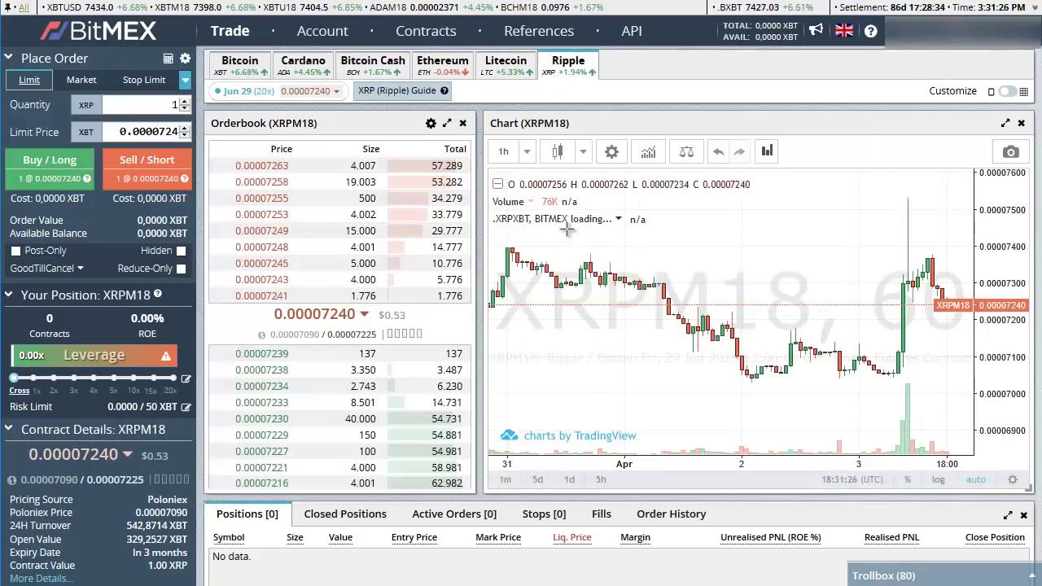
left_click(236, 70)
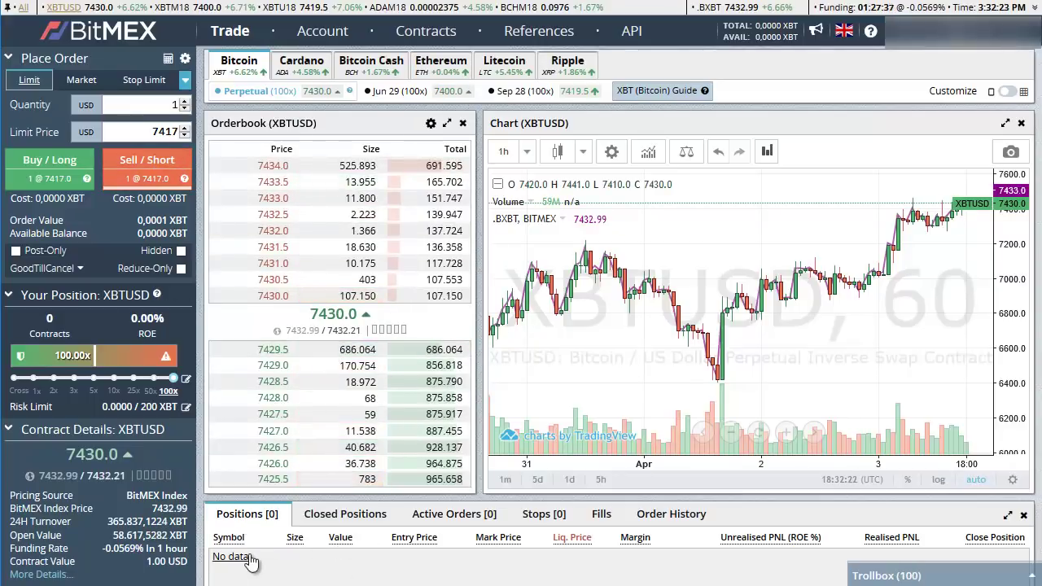
Review the Closed Positions, Active Orders, Stops, Fills and Order History lists, and examine the XBTUSD contract details
left_click(355, 522)
left_click(443, 519)
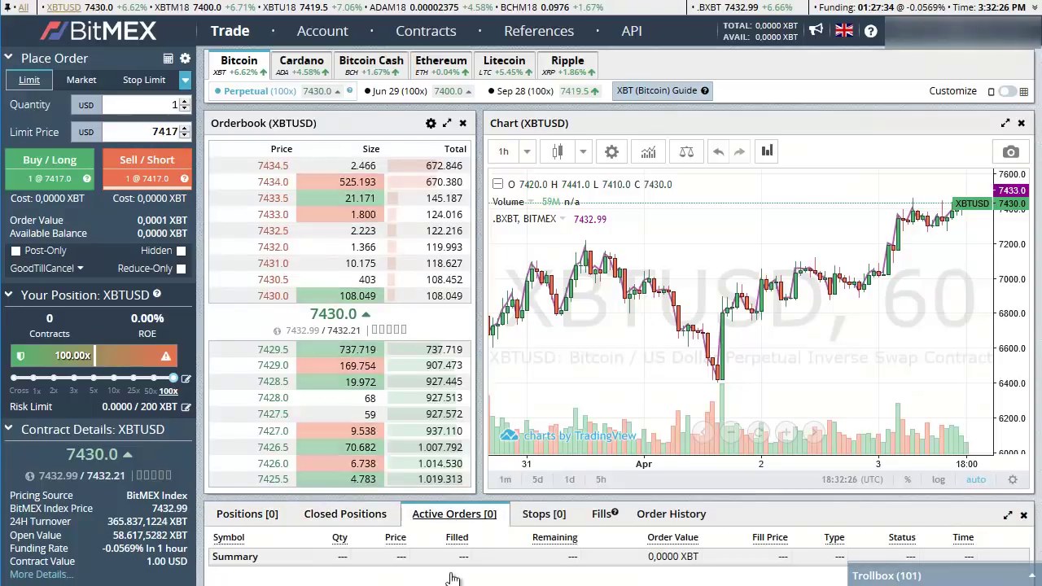
left_click(543, 515)
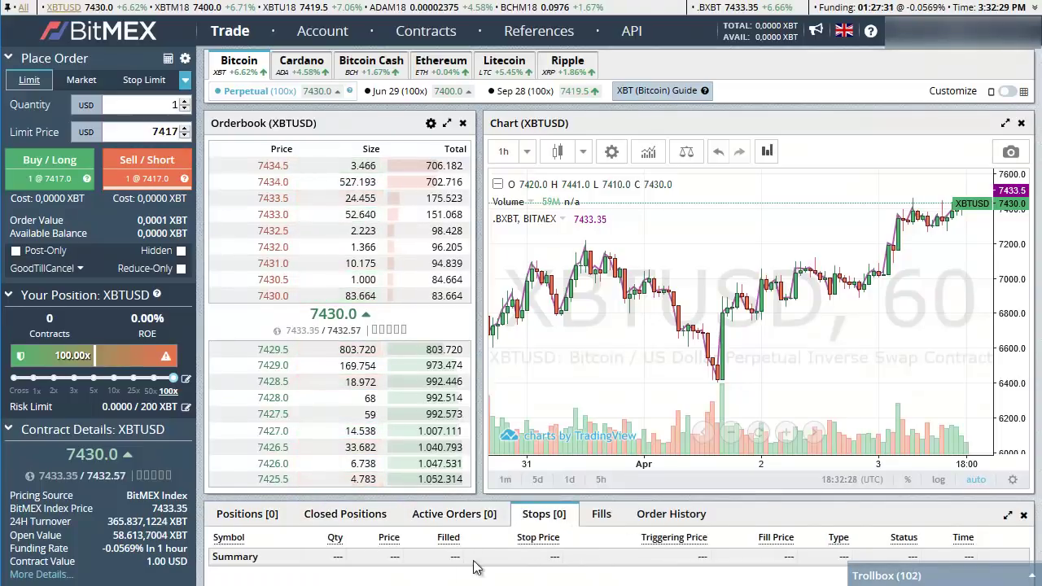
left_click(602, 516)
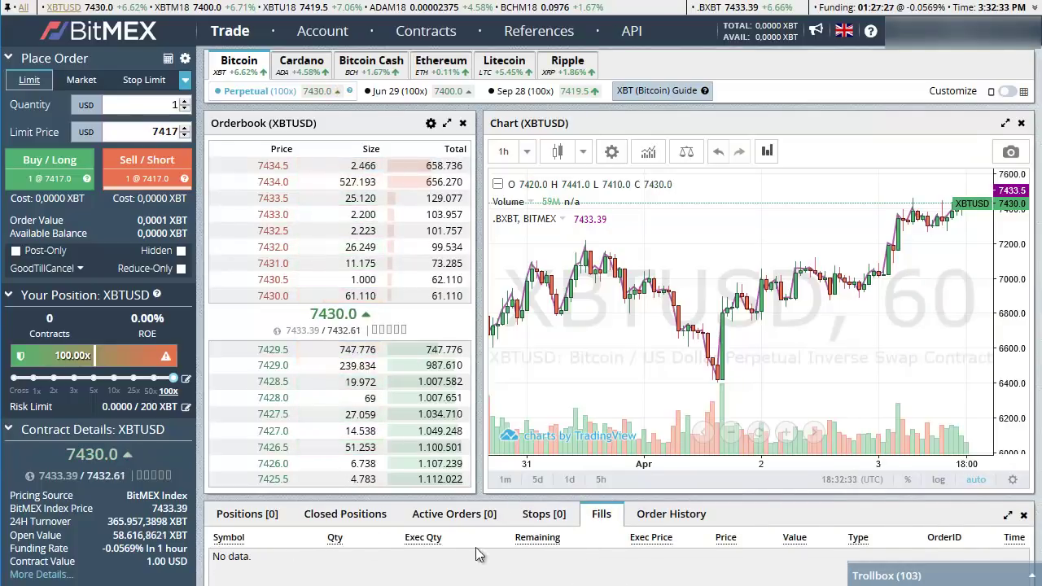
left_click(672, 515)
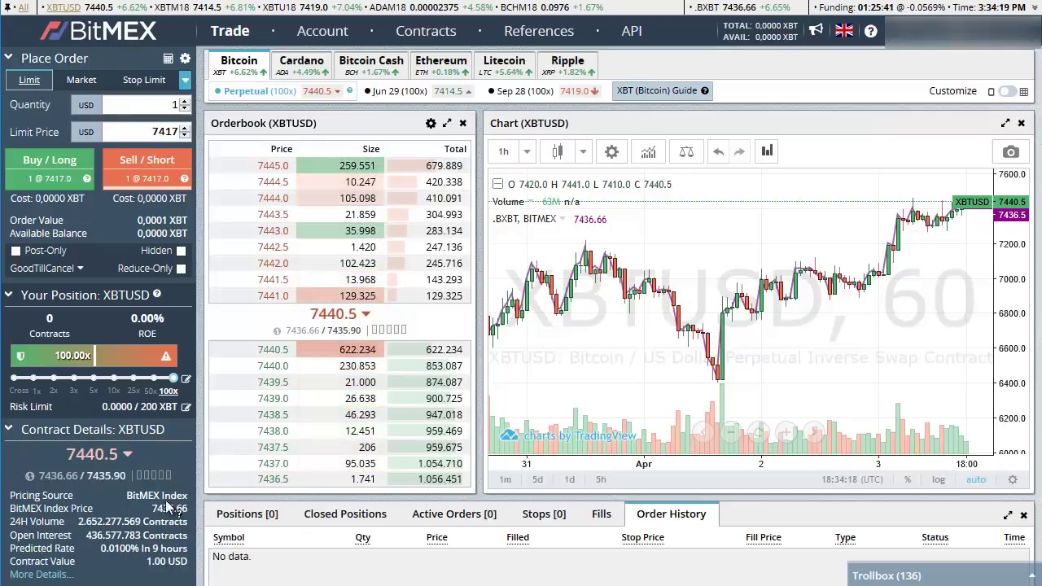
mouse_move(175, 537)
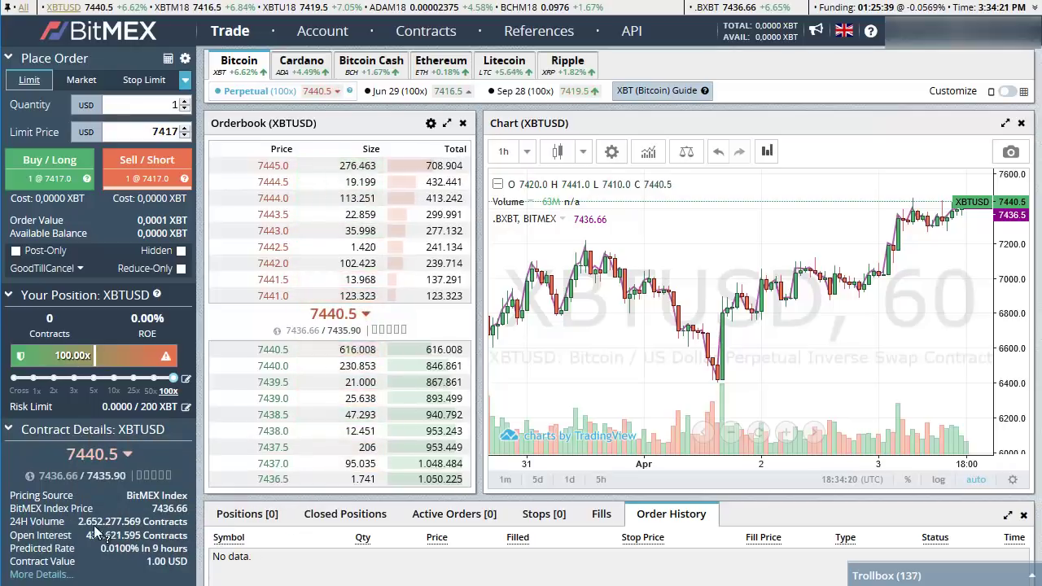
mouse_move(69, 527)
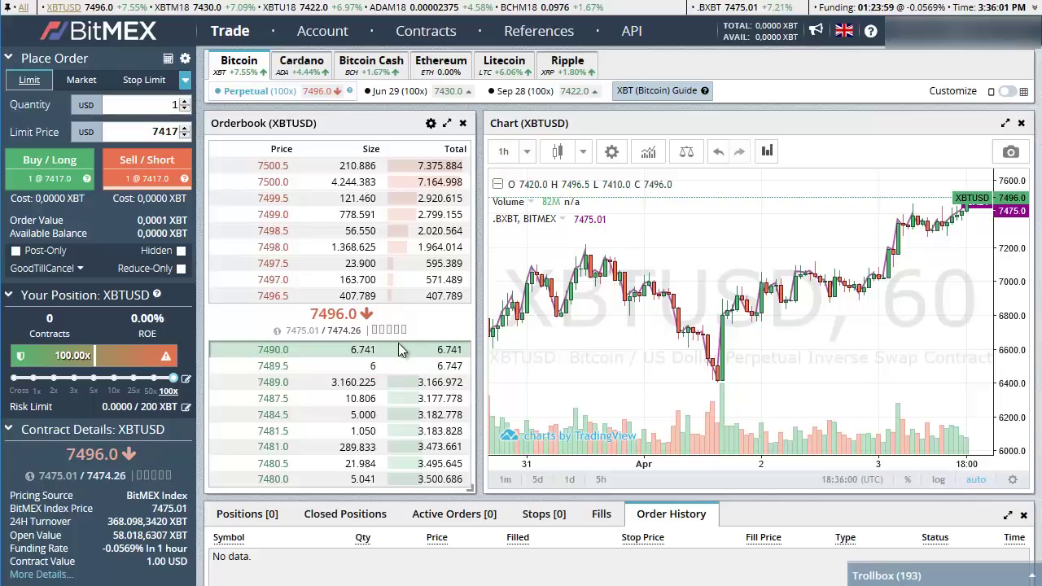
Open the wallet's Deposit page and copy the personal multisignature Bitcoin deposit address
left_click(765, 33)
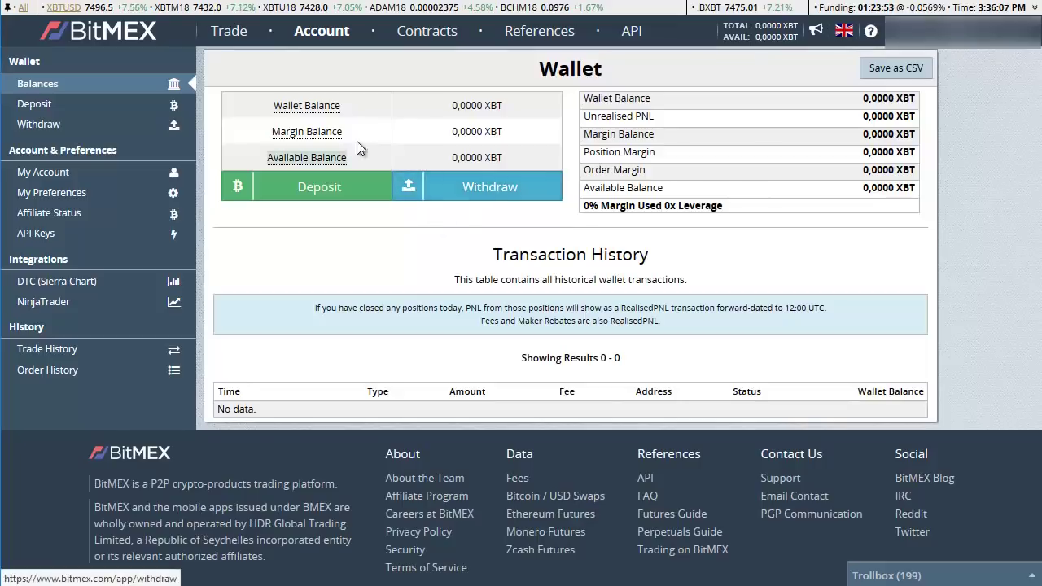
left_click(314, 193)
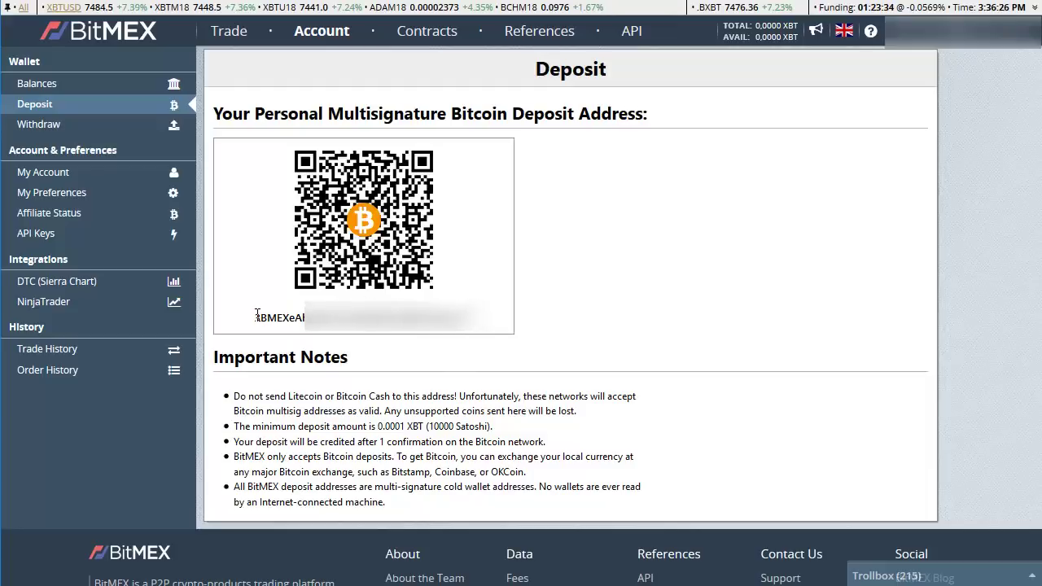
left_click_drag(265, 314, 459, 318)
right_click(457, 317)
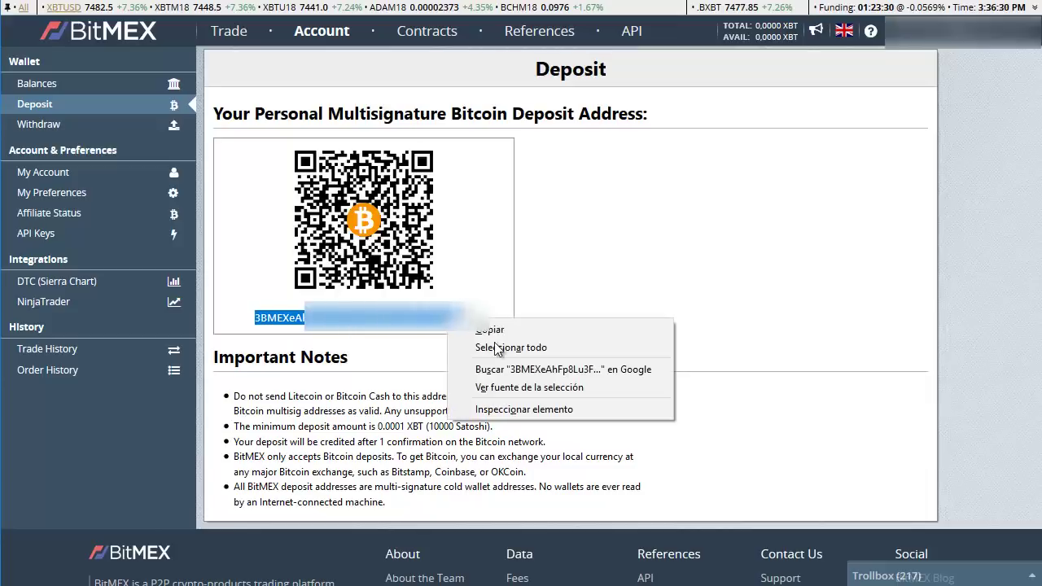
left_click(499, 328)
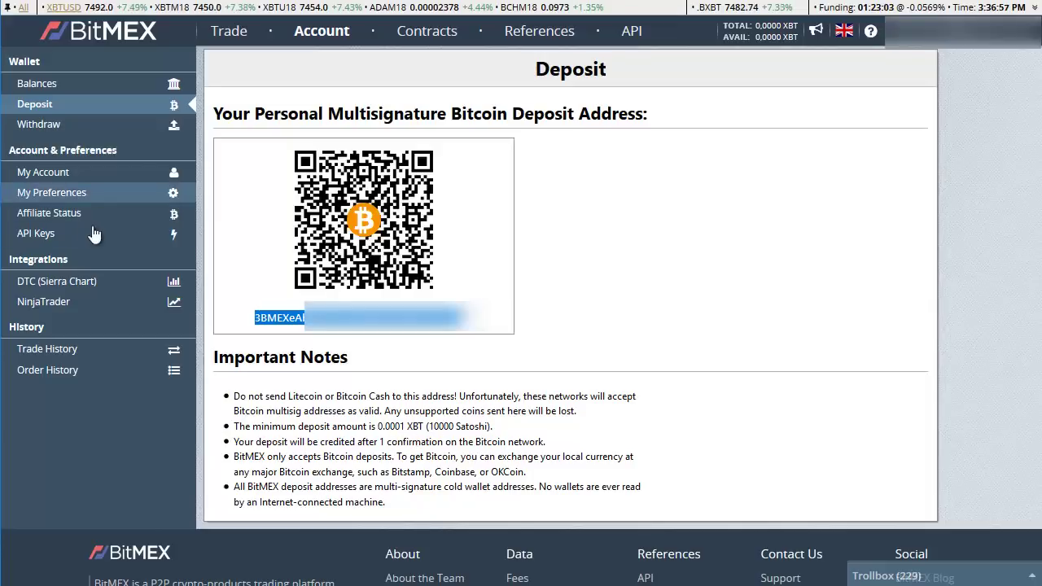
Open the wallet's Withdraw page and review the withdrawal form from the destination address down to the withdrawal history
left_click(41, 127)
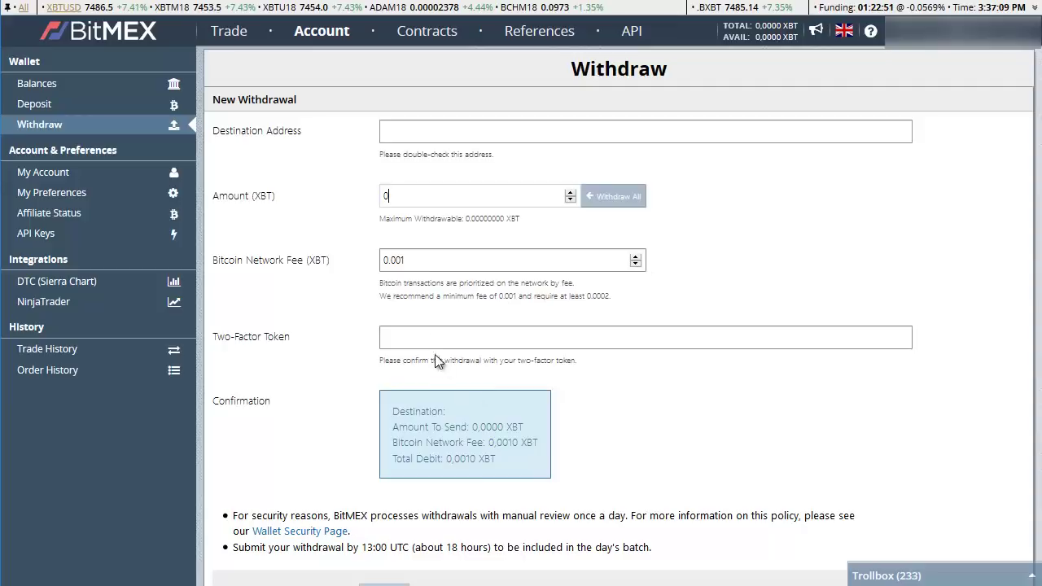
left_click(334, 376)
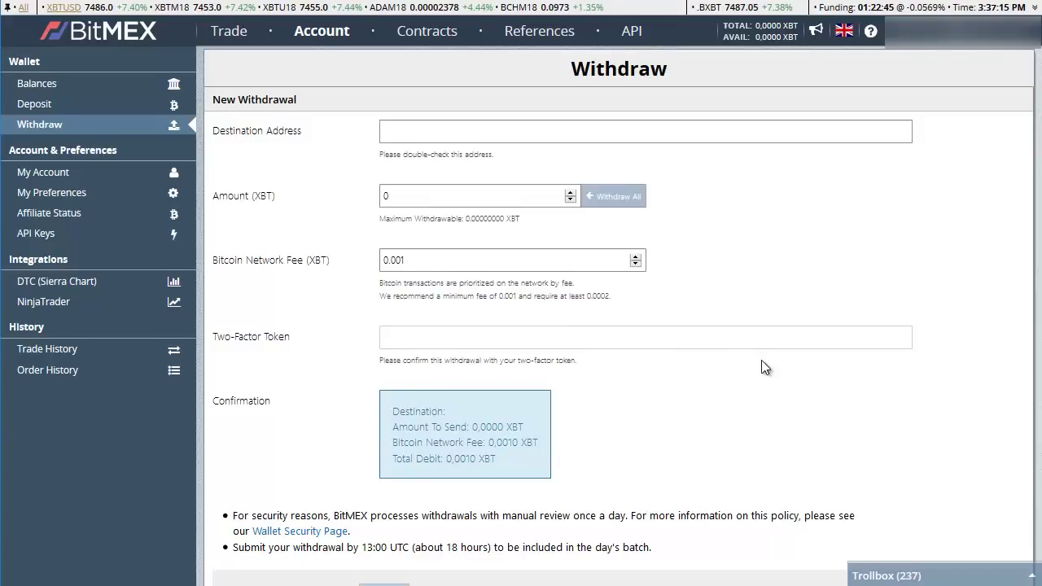
scroll(762, 365, "down", 2)
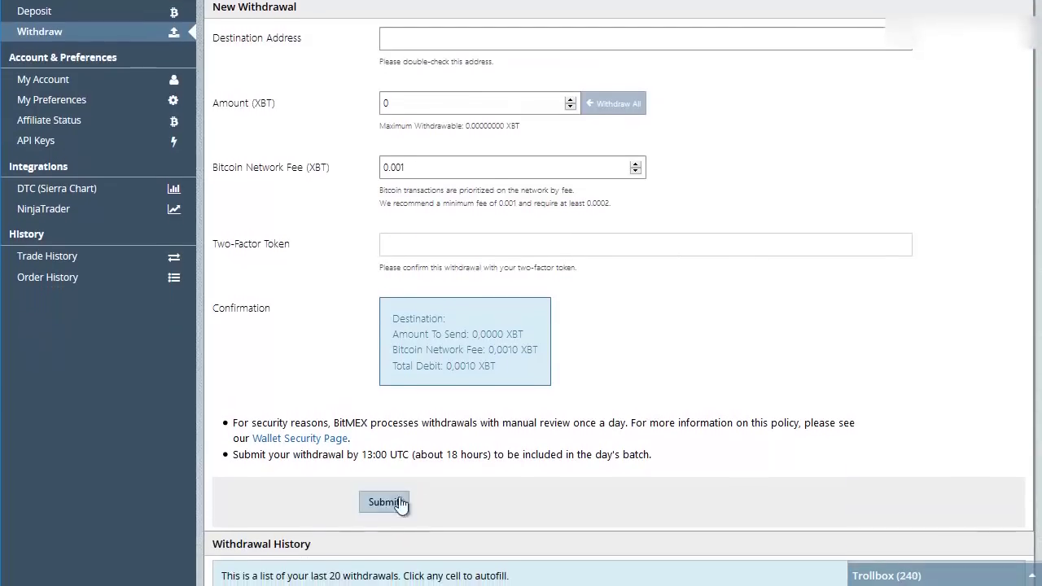
scroll(643, 323, "down", 2)
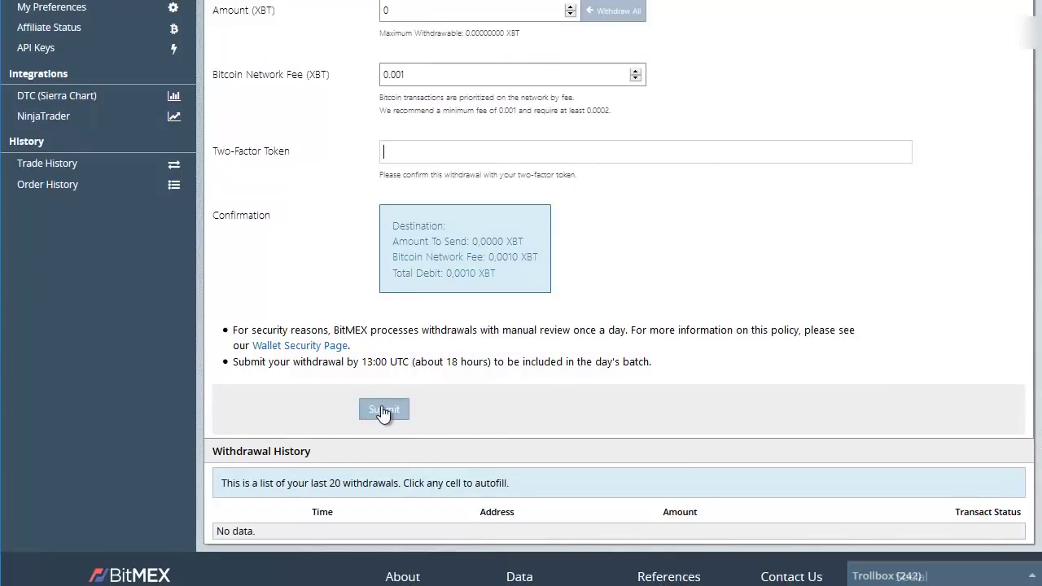
scroll(548, 394, "up", 4)
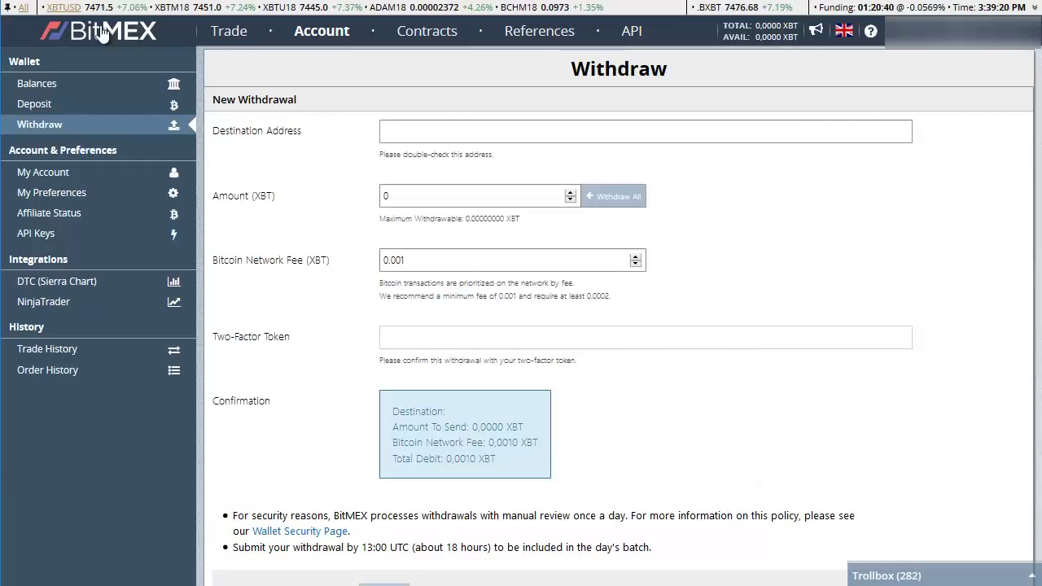
On the trading screen, maximize and restore the XBTUSD chart, and try resizing the chart and order book panels
left_click(218, 38)
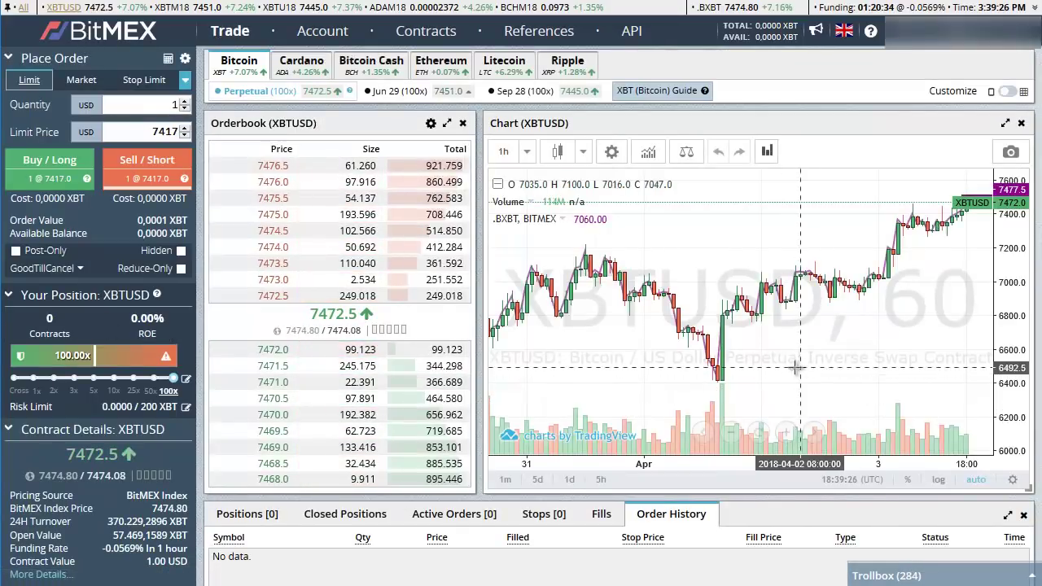
left_click_drag(795, 368, 662, 368)
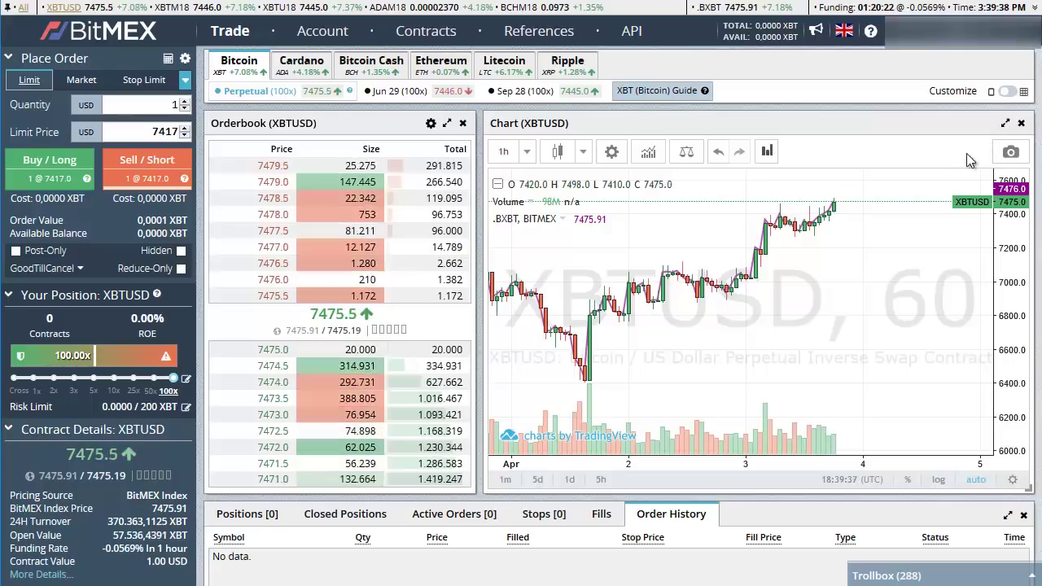
left_click(1005, 123)
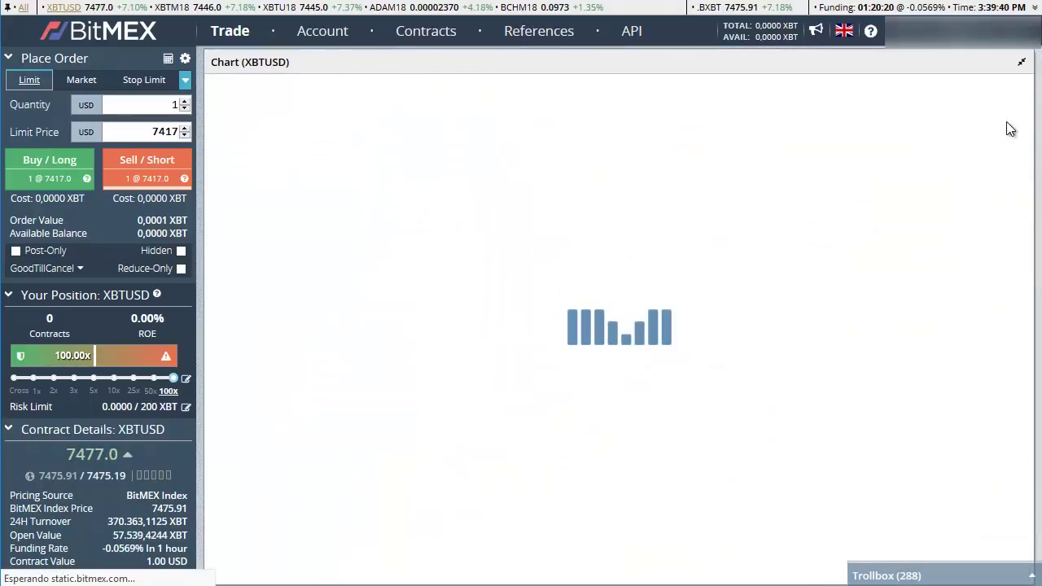
left_click(1022, 63)
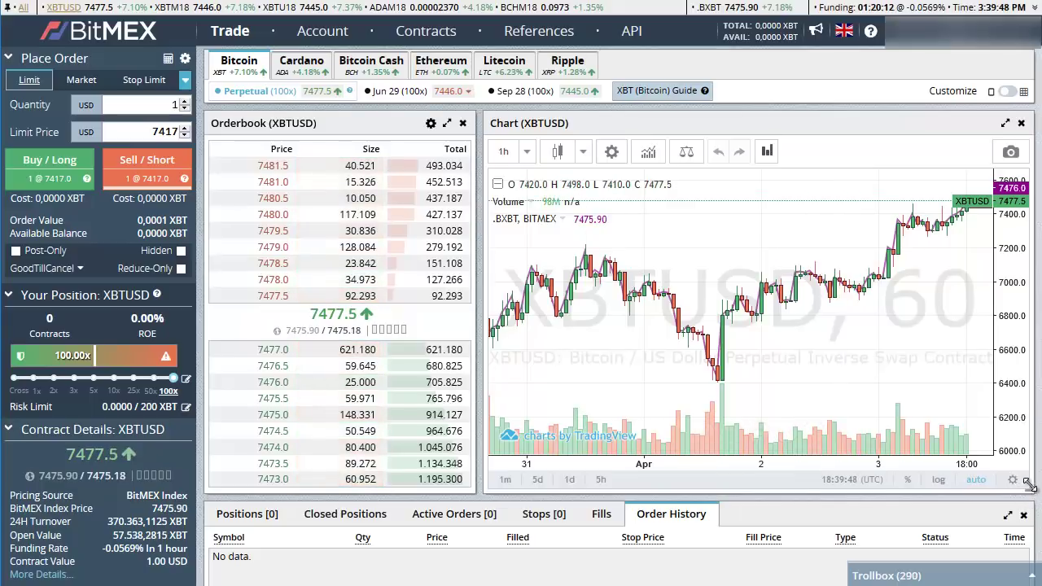
mouse_move(1028, 487)
left_mouse_down()
mouse_move(977, 452)
mouse_move(932, 468)
mouse_move(951, 489)
mouse_move(1030, 498)
left_mouse_up()
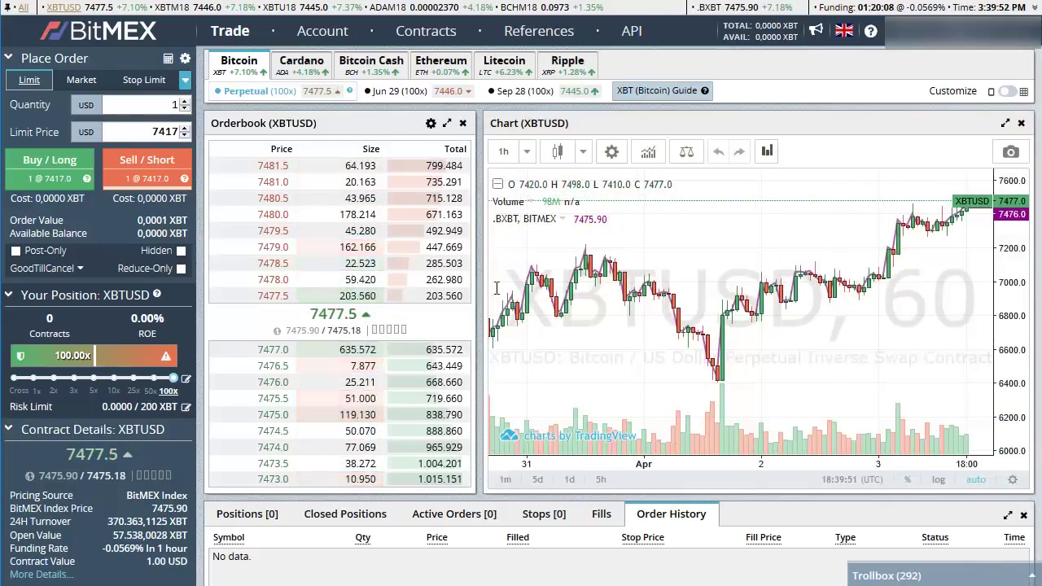
mouse_move(480, 494)
left_mouse_down()
mouse_move(398, 396)
mouse_move(474, 486)
left_mouse_up()
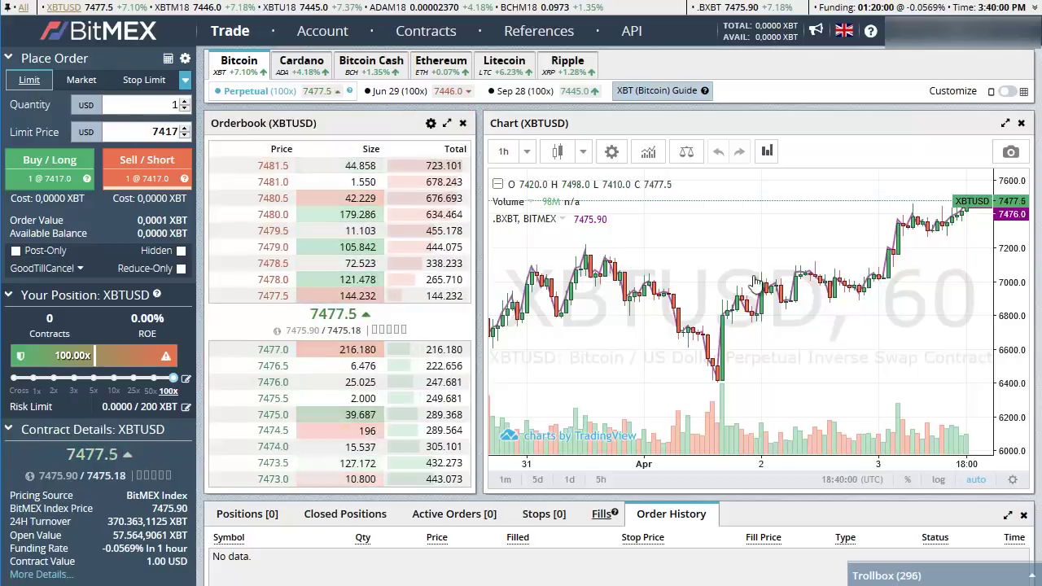